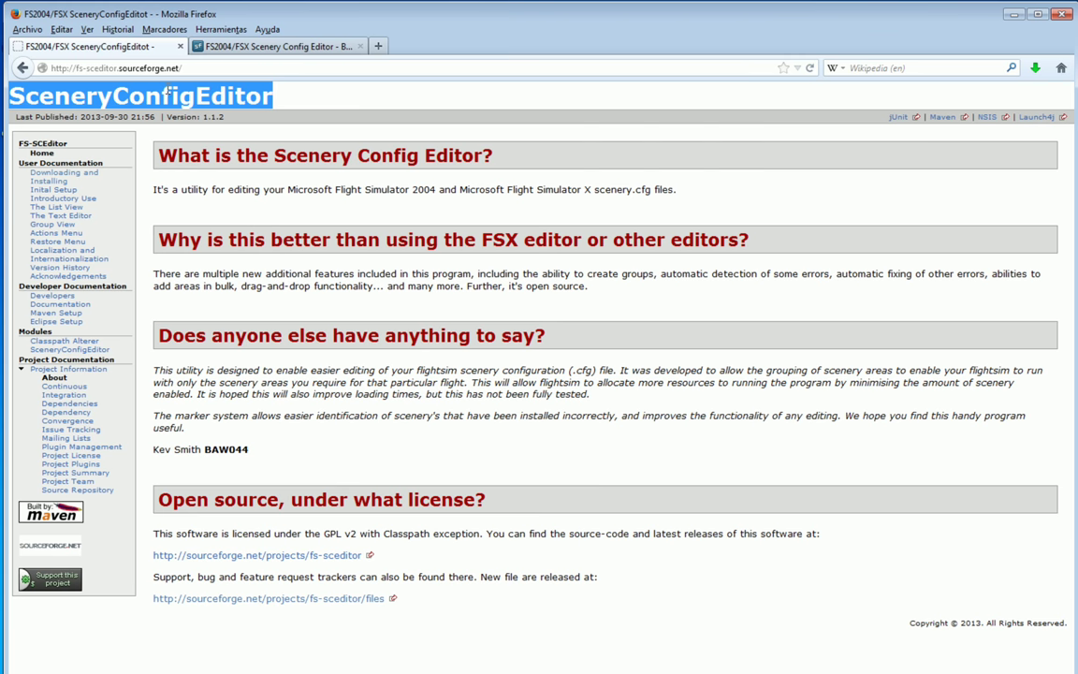
Step: Review the license and file release link on the Scenery Config Editor website, and bring up the project's SourceForge page
click(206, 94)
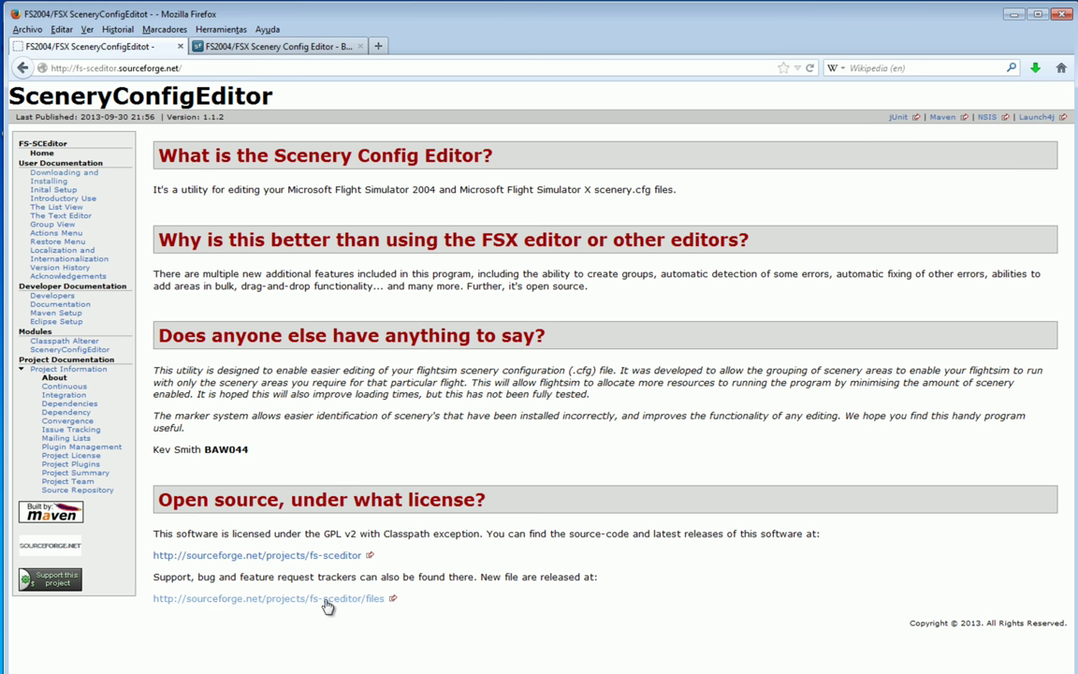
drag(325, 534, 358, 535)
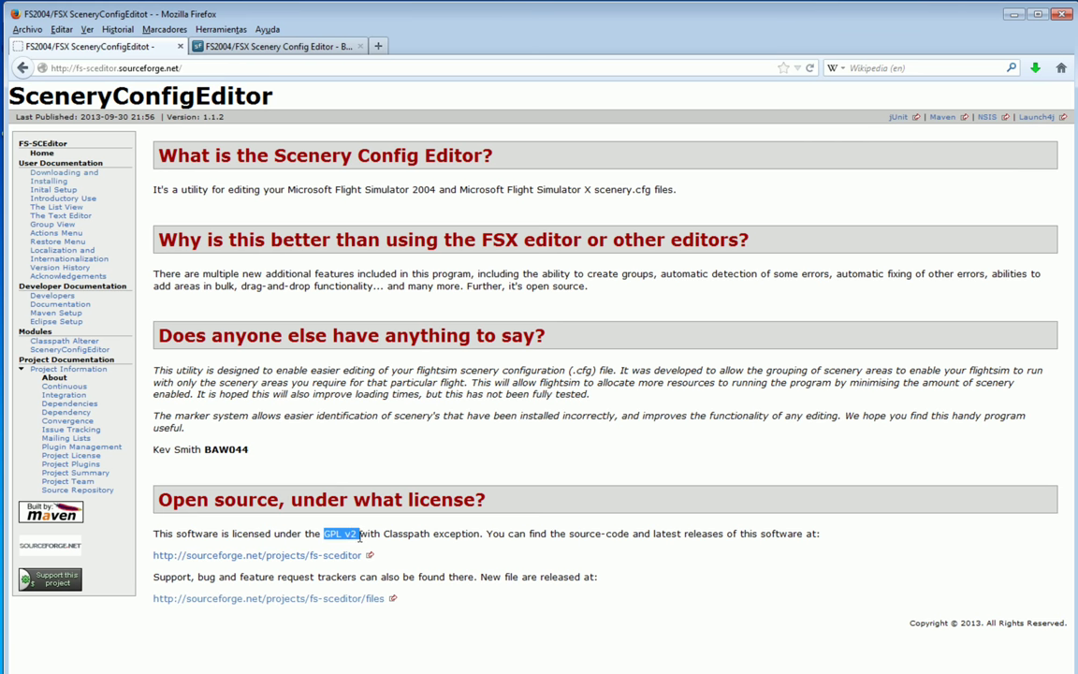
drag(154, 599, 264, 602)
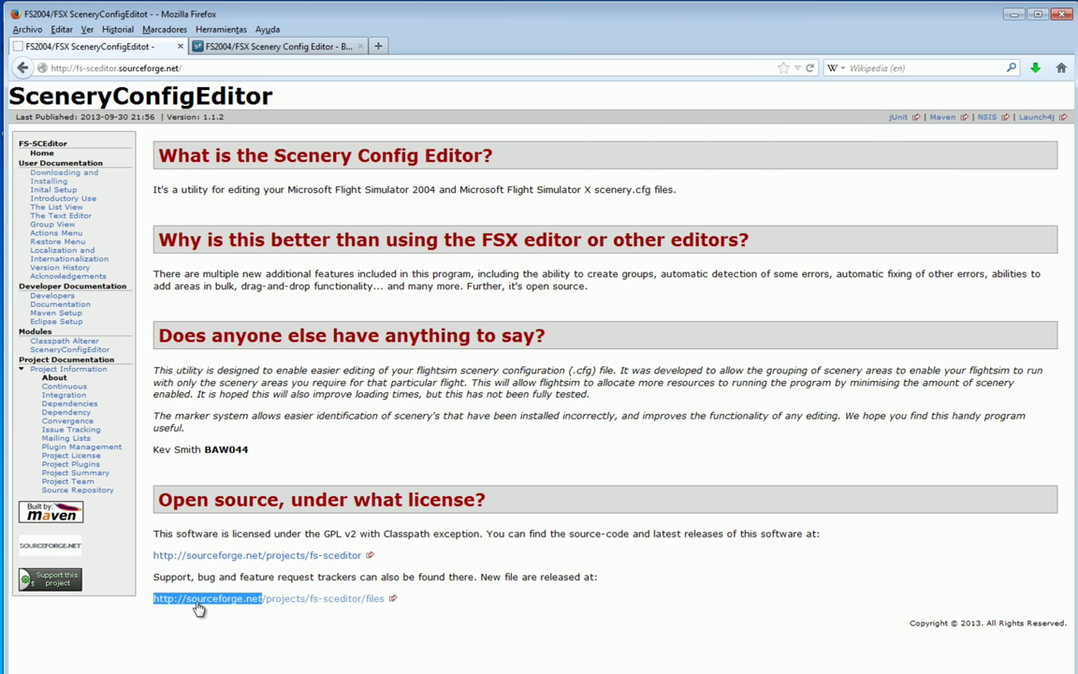
click(234, 47)
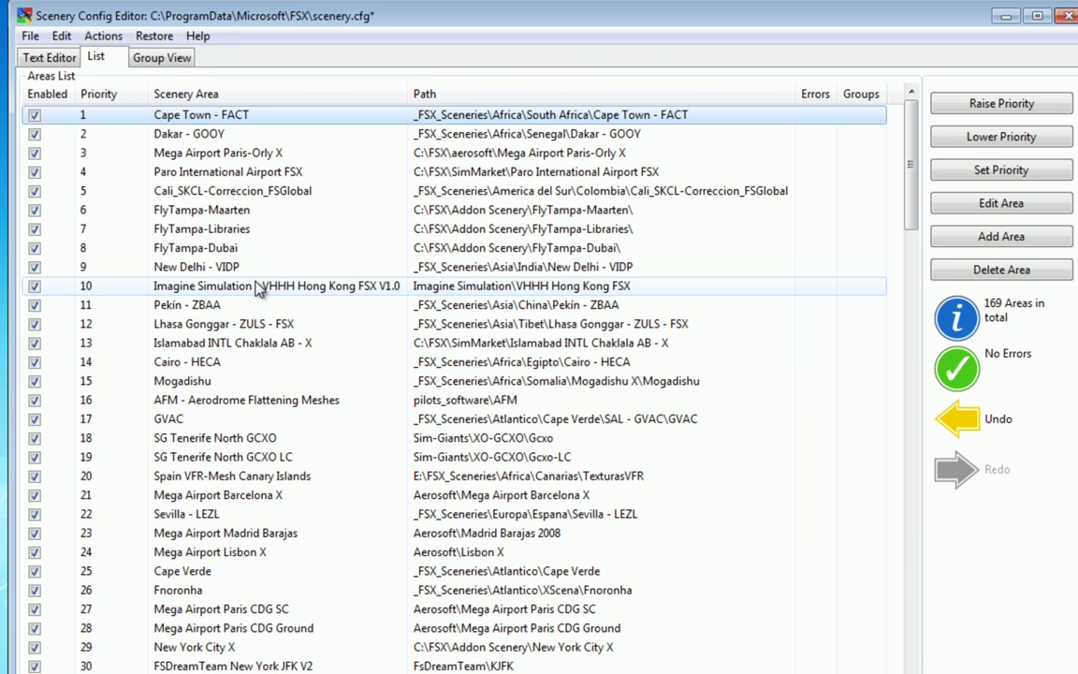
Step: Disable and re-enable scenery areas at the head of the list, including Cape Town - FACT
click(33, 114)
click(36, 134)
click(33, 114)
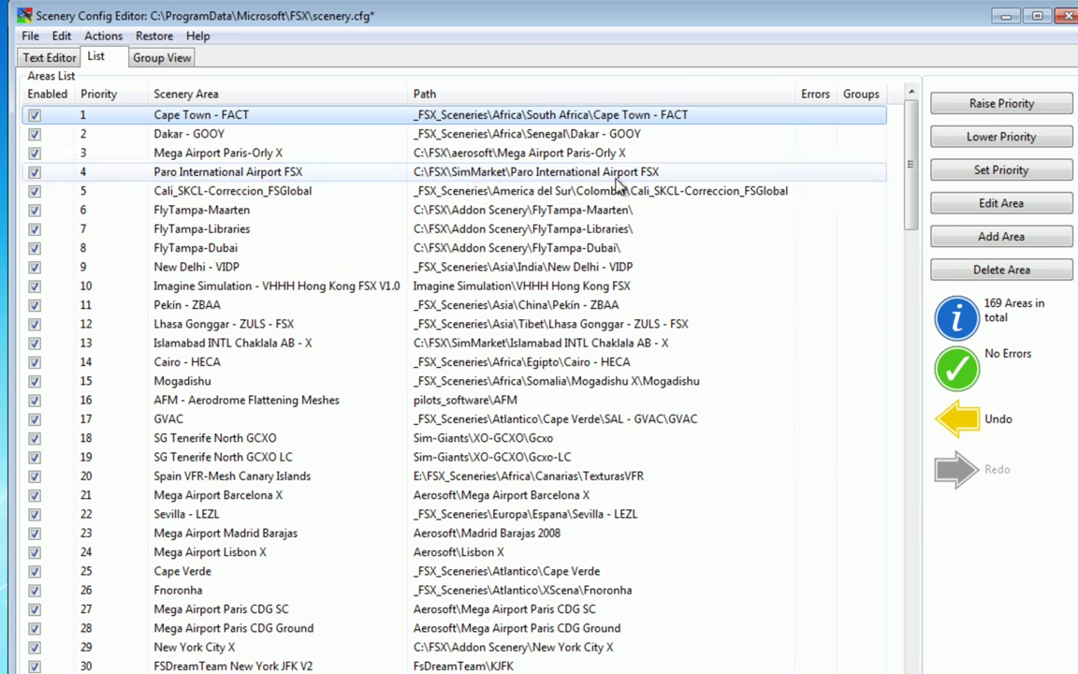
Step: Lower the Cape Town - FACT scenery area to priority 4
click(1001, 137)
click(1001, 136)
click(1001, 136)
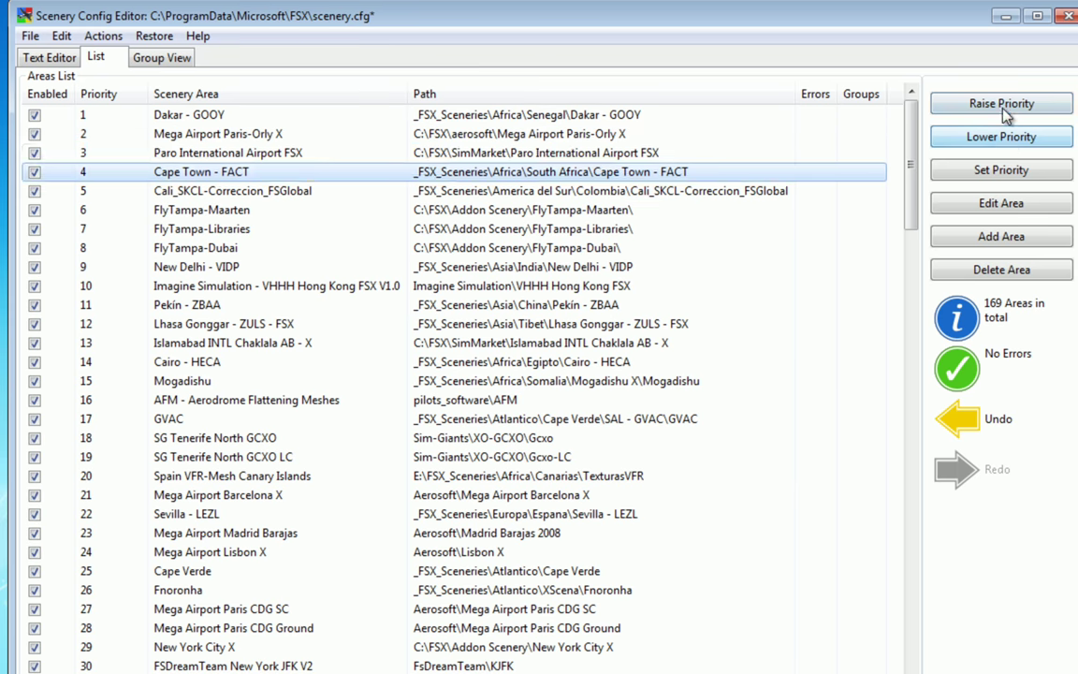
Step: Raise Cape Town - FACT back to priority 1 and check its exact priority setting, keeping the value 1
click(1003, 107)
click(1003, 106)
click(1003, 107)
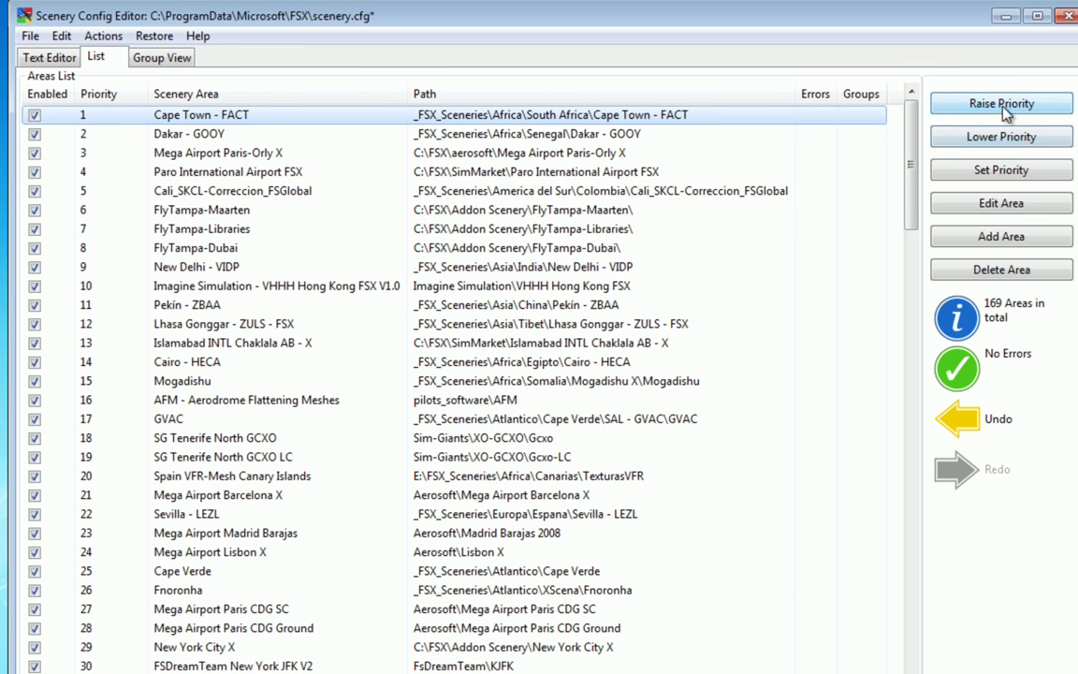
click(996, 170)
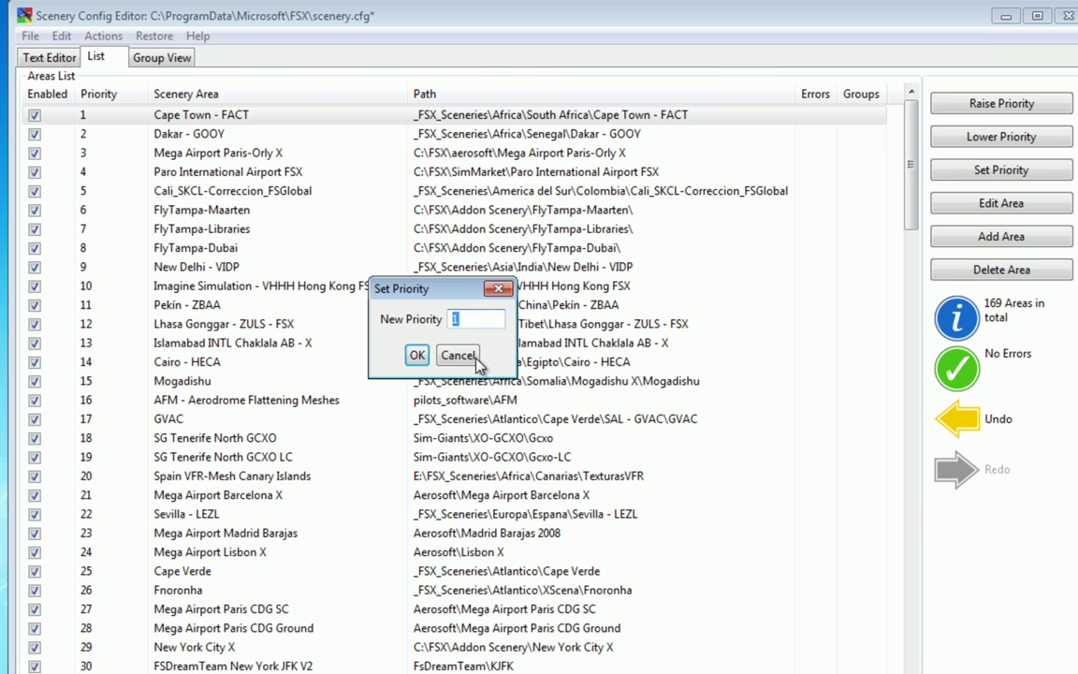
click(417, 354)
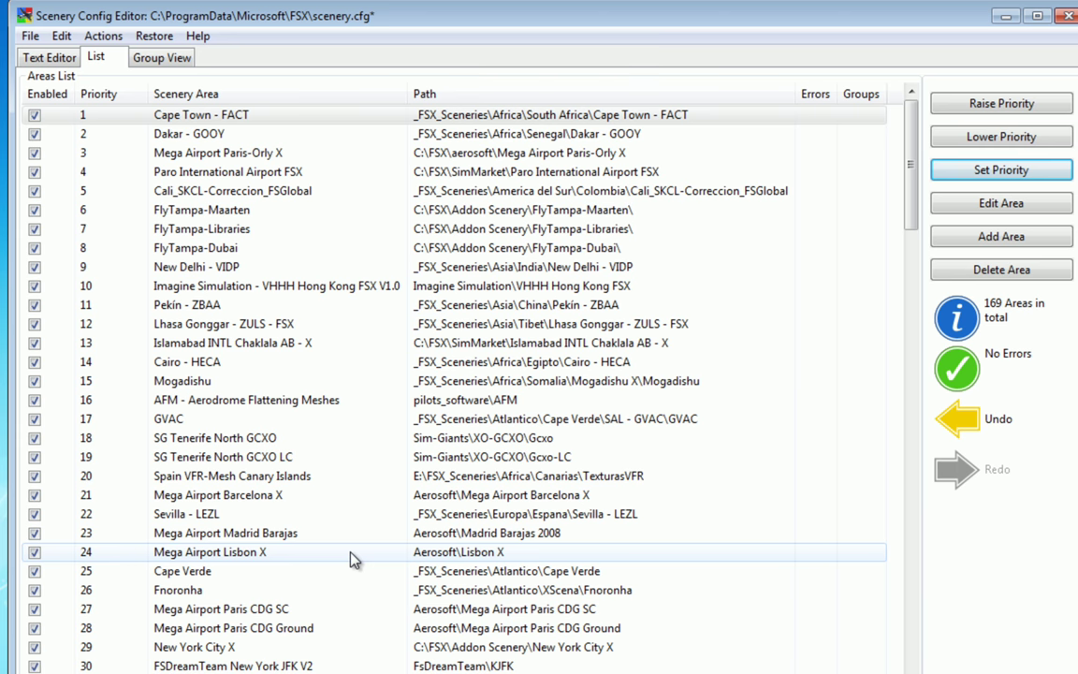
Step: Examine the order of the scenery areas in the group view, including the landclass, MyTraffic and FS Global Ultimate entries
click(186, 60)
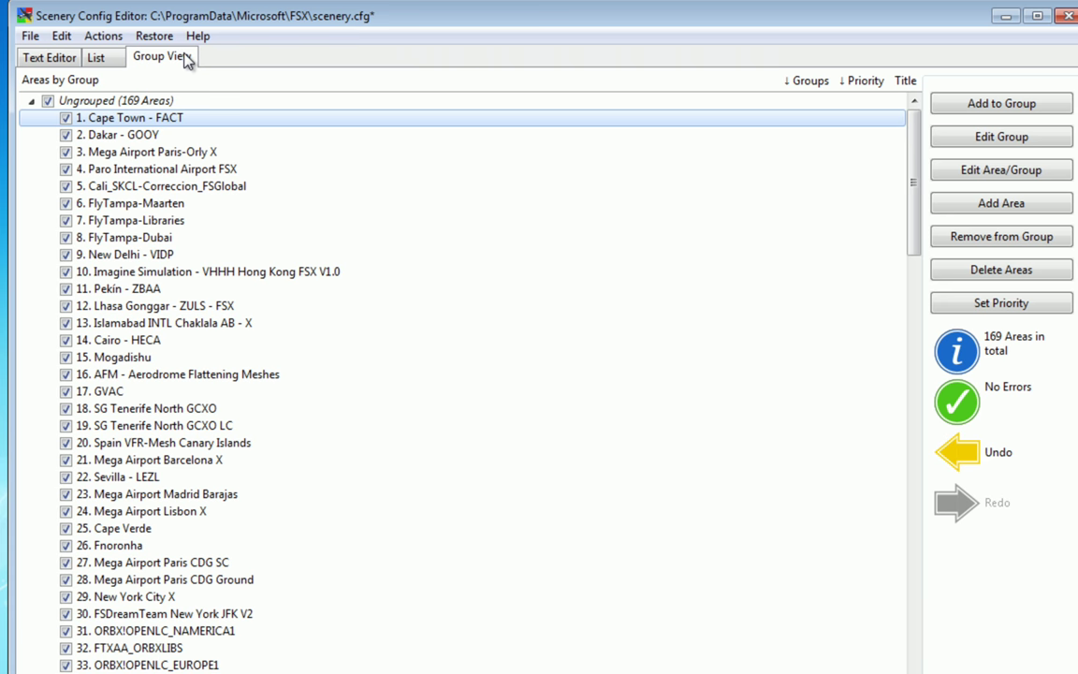
drag(914, 140, 937, 228)
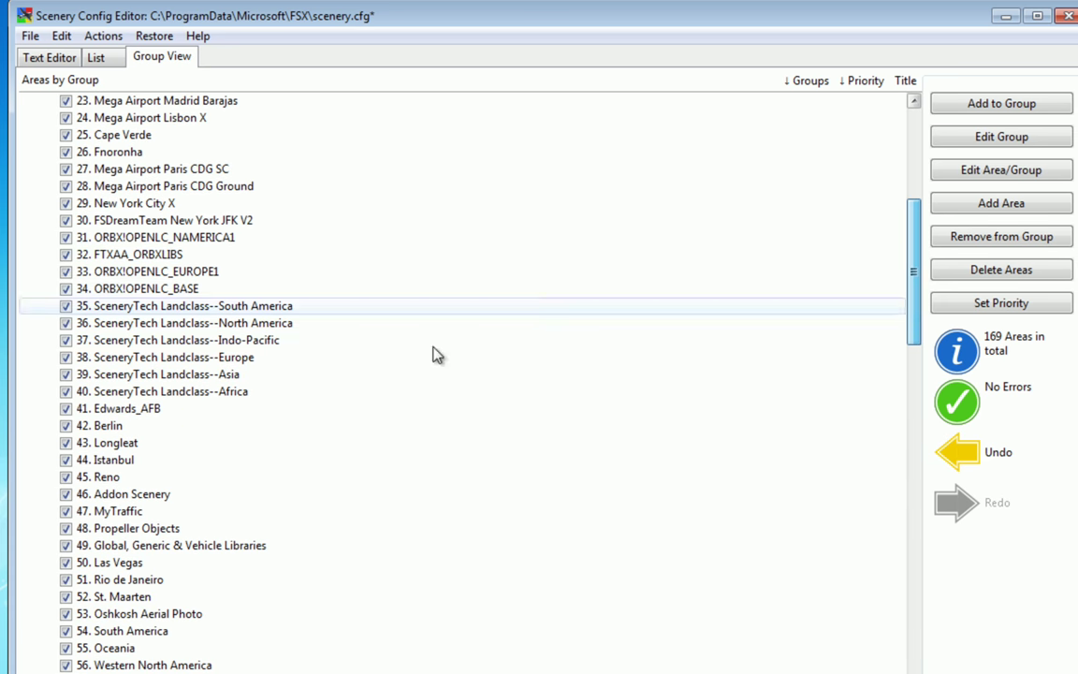
click(145, 417)
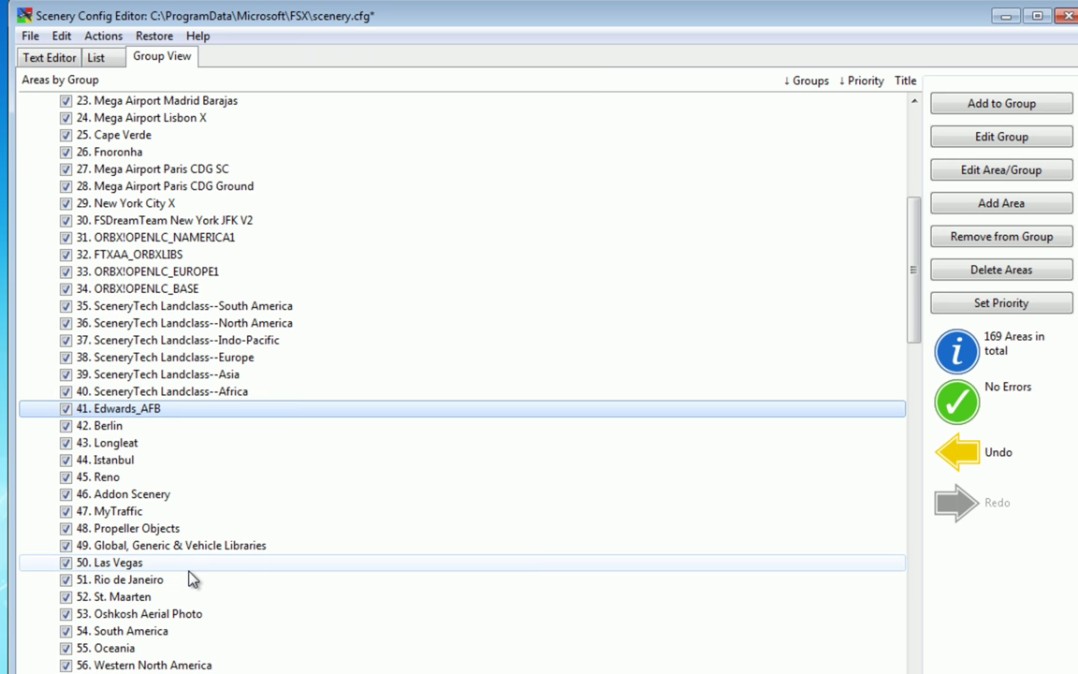
click(199, 511)
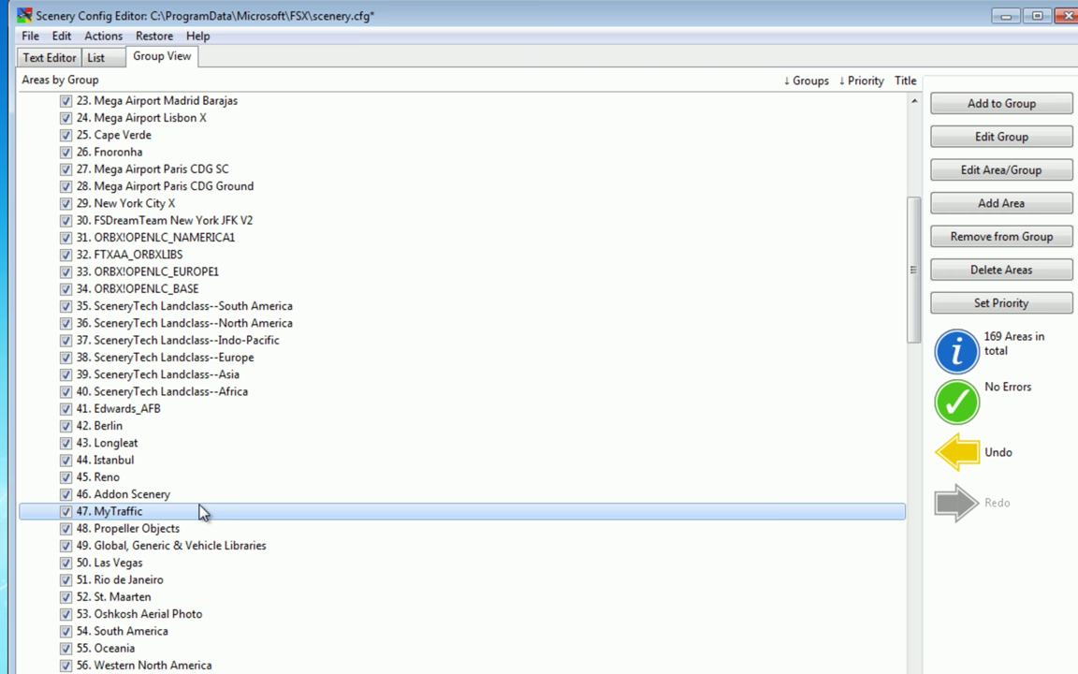
scroll(202, 505, down, 3)
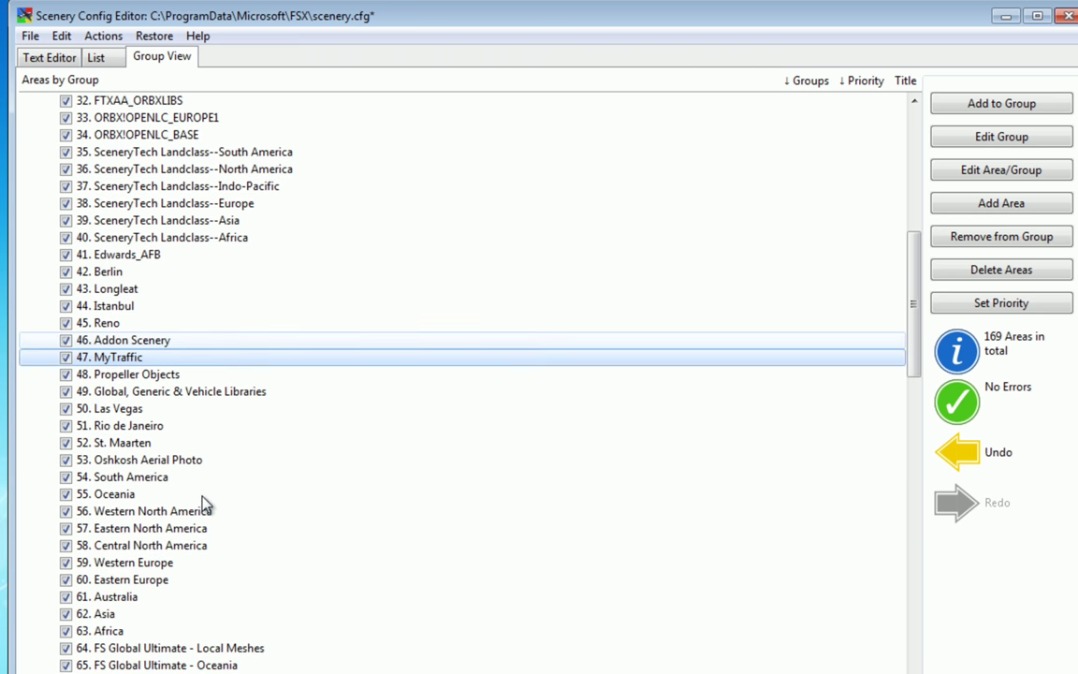
scroll(204, 503, down, 3)
click(178, 496)
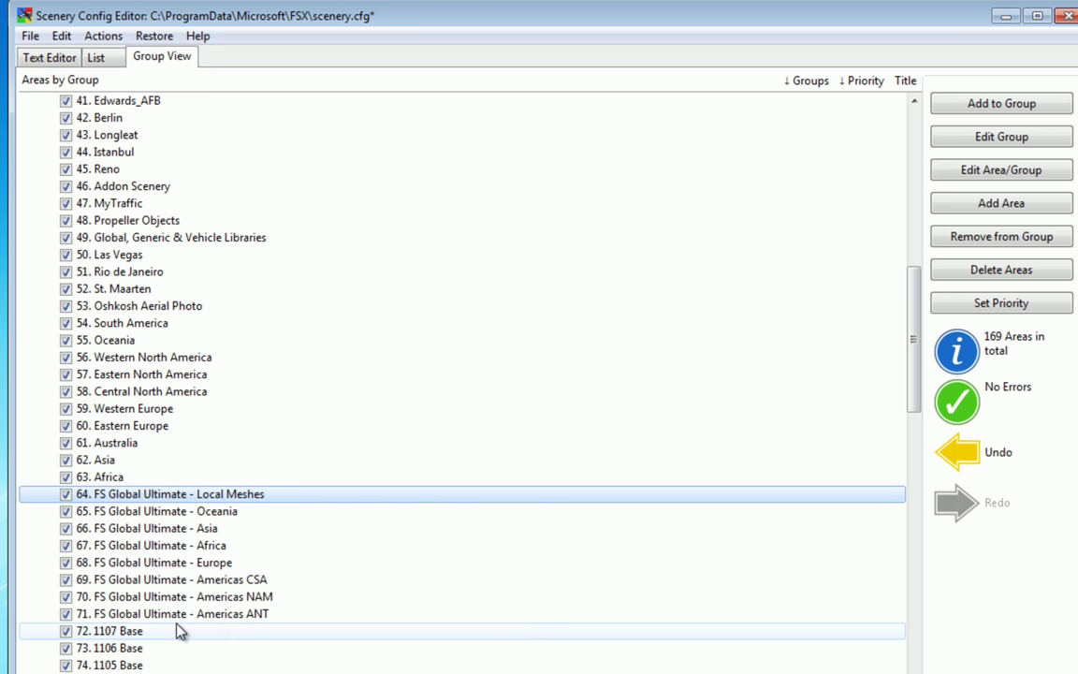
scroll(179, 631, up, 4)
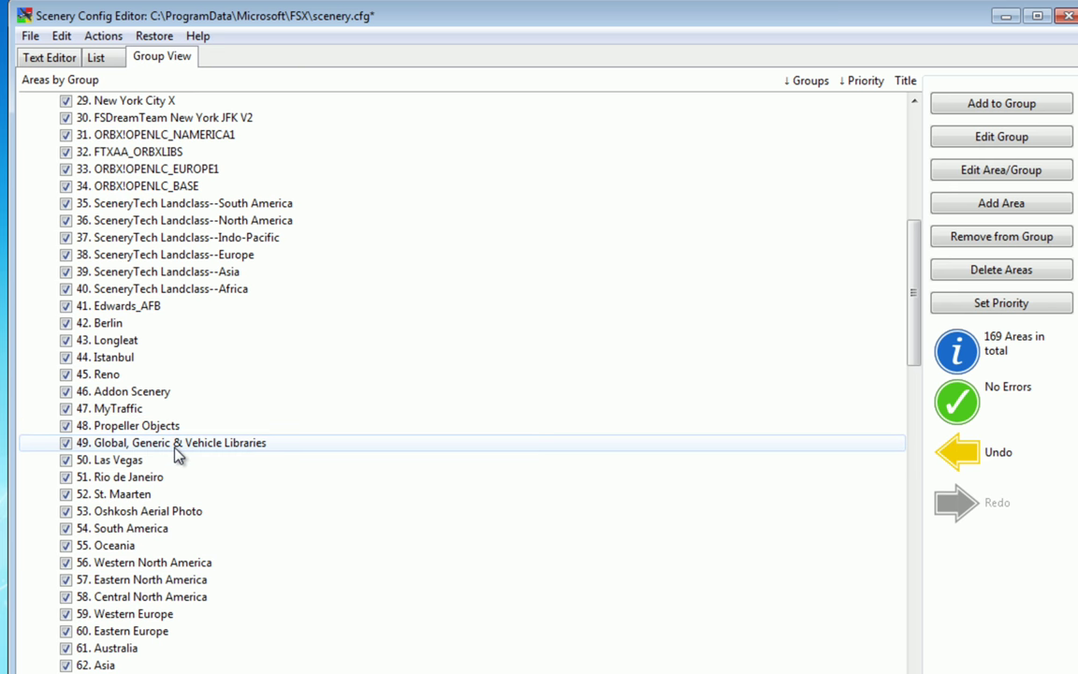
scroll(176, 451, up, 4)
click(173, 496)
scroll(155, 522, up, 1)
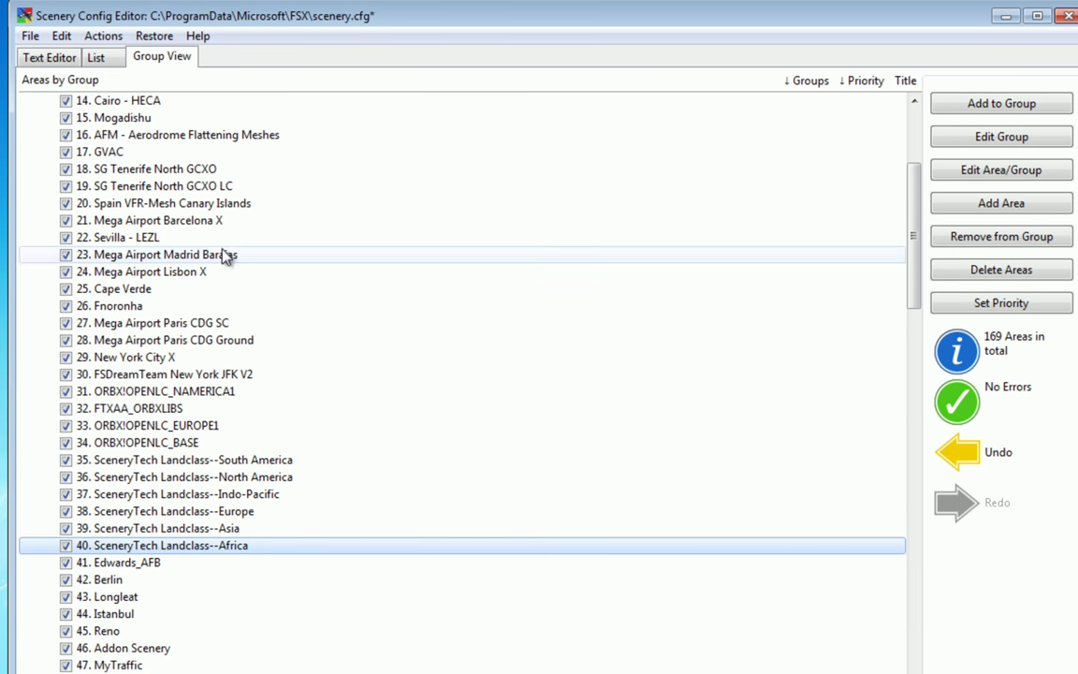
Step: Select the continuous range of scenery areas from Edwards_AFB down to the base areas at the list's end
scroll(229, 293, down, 4)
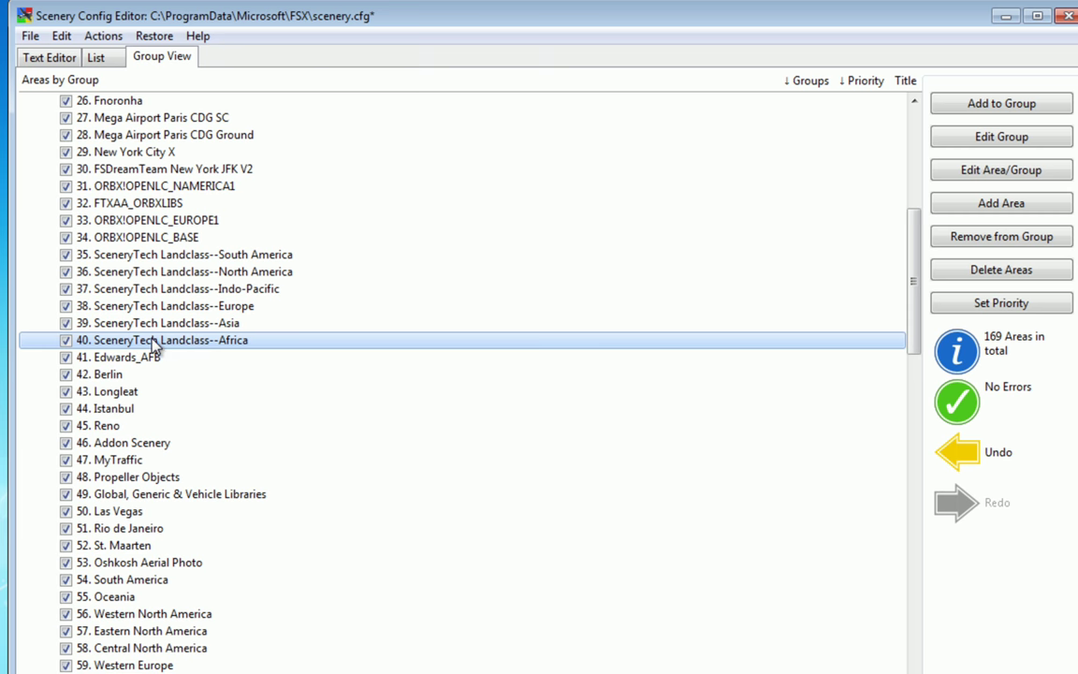
click(201, 357)
scroll(154, 375, down, 1)
scroll(160, 477, down, 20)
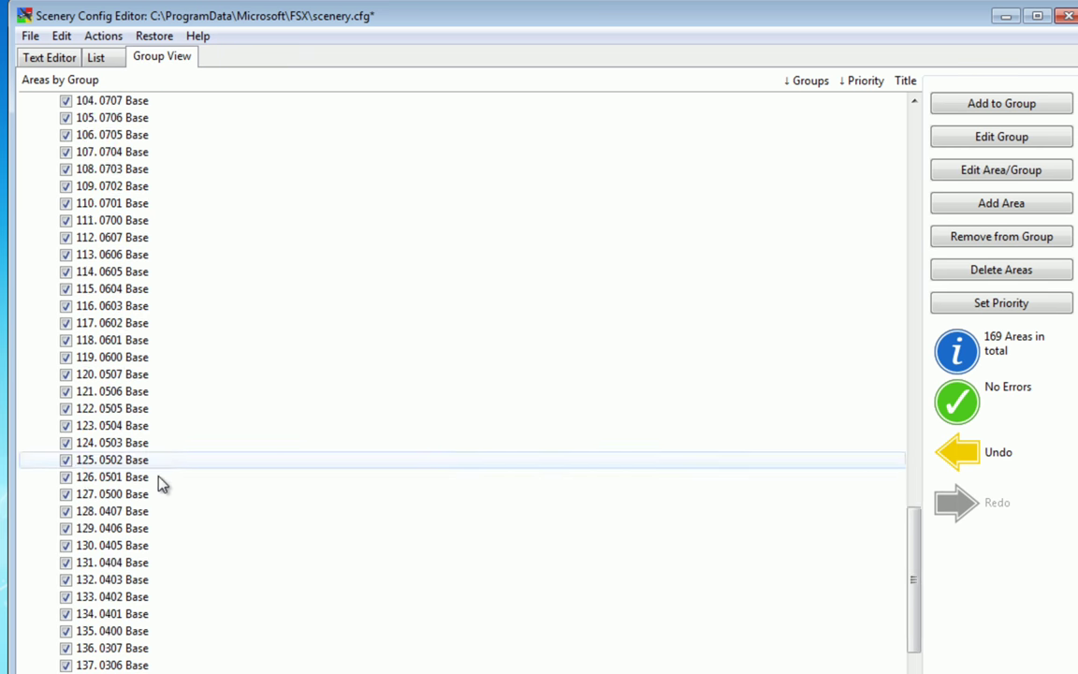
shift+click(191, 596)
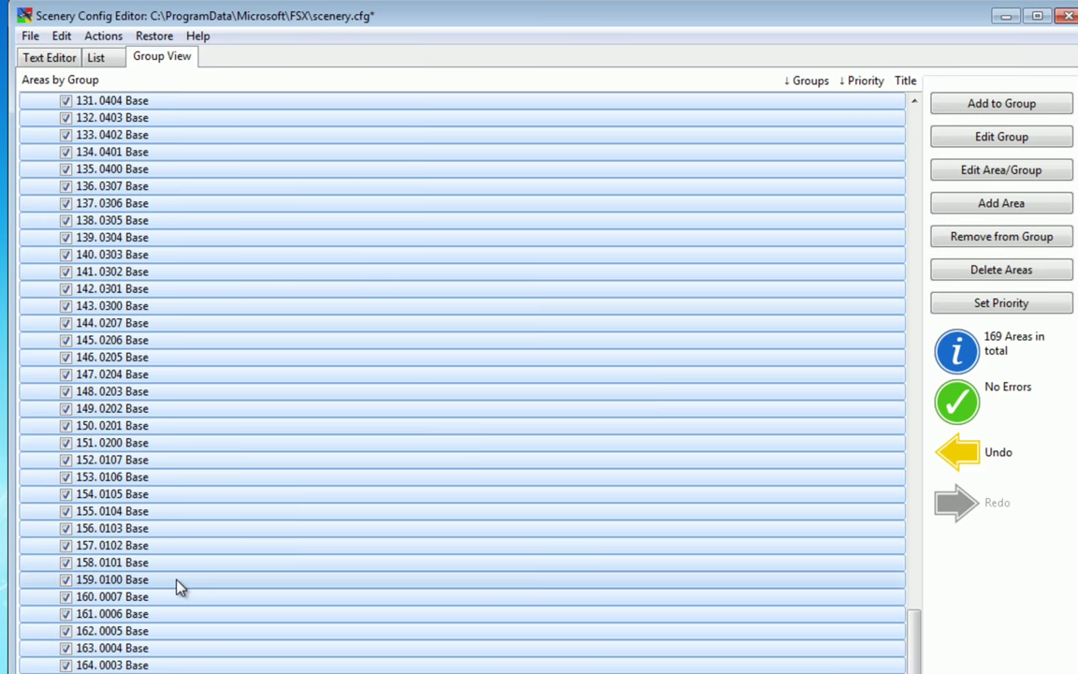
Step: Select the continuous range starting at ORBX!OPENLC_NAMERICA1 down to the base areas, and check where the selection begins
scroll(176, 585, up, 20)
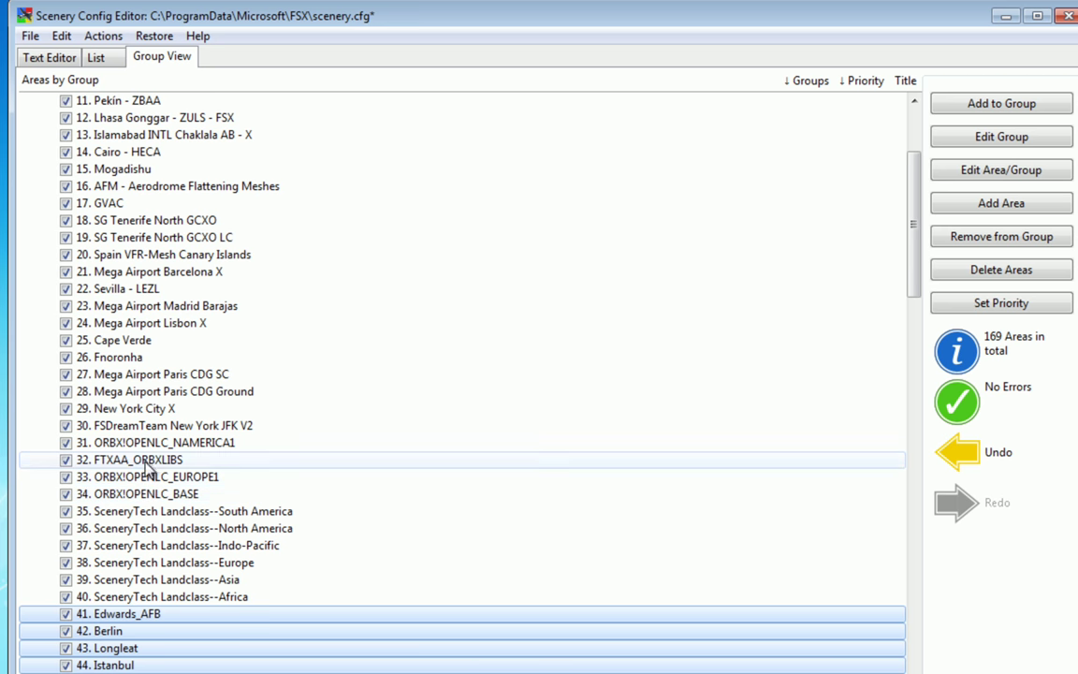
click(166, 446)
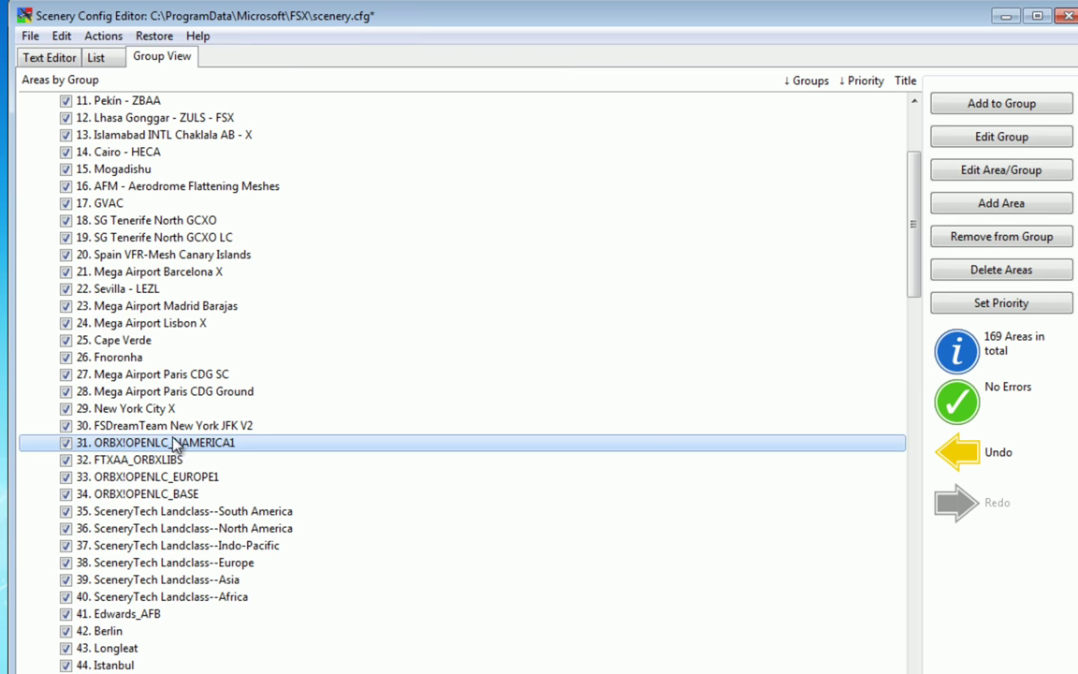
scroll(193, 462, down, 20)
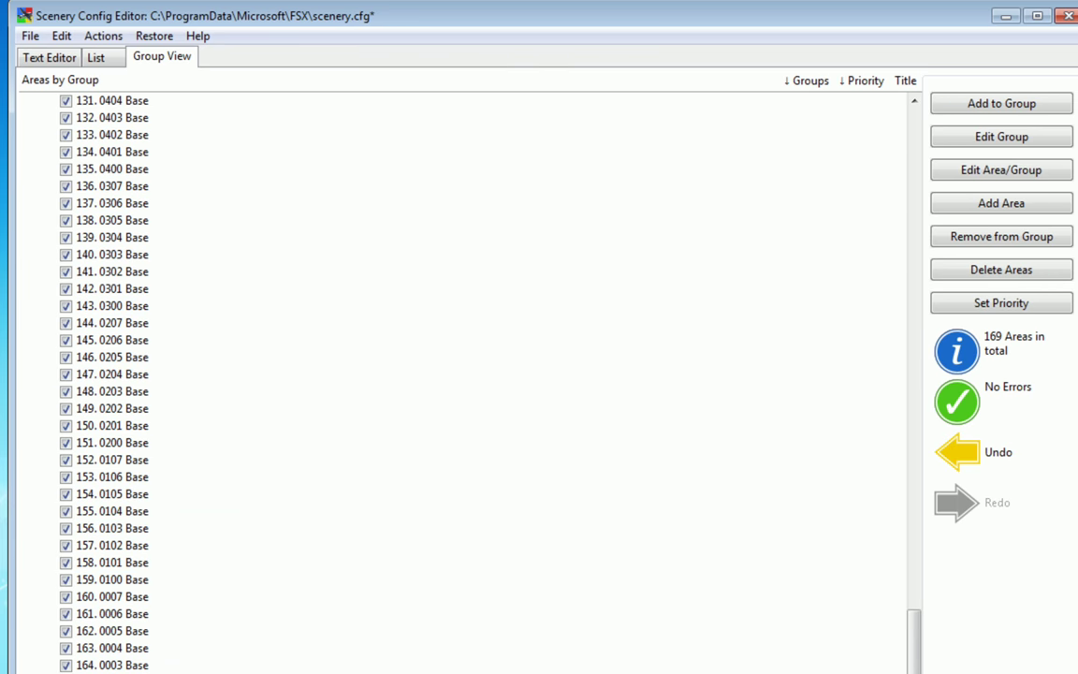
shift+click(203, 546)
scroll(202, 547, up, 20)
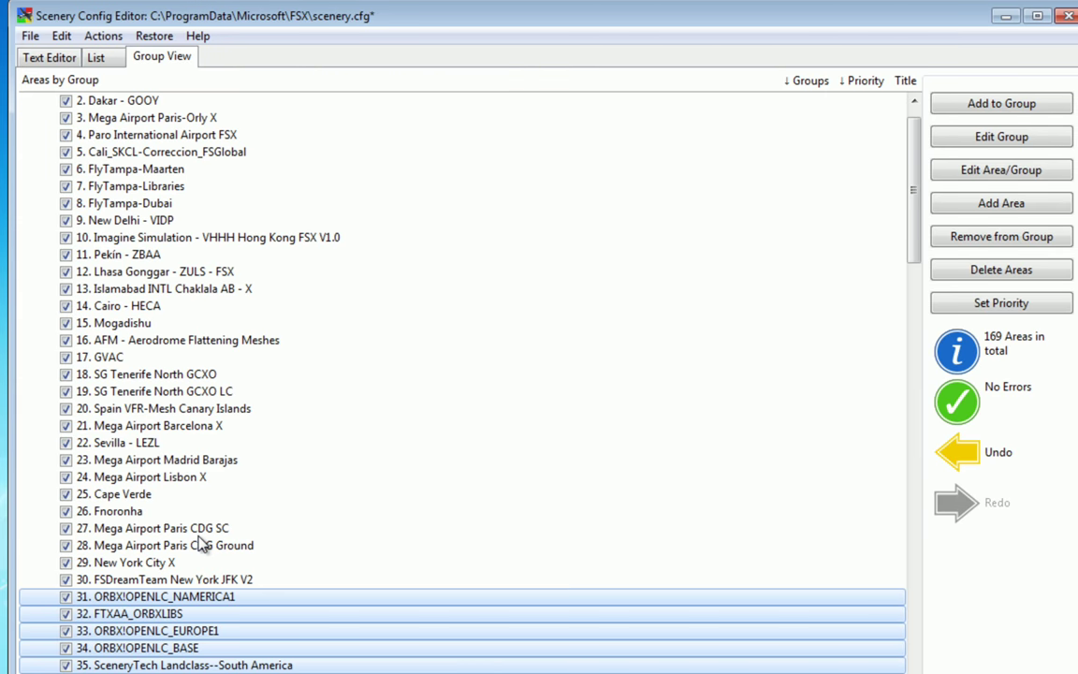
scroll(202, 546, down, 2)
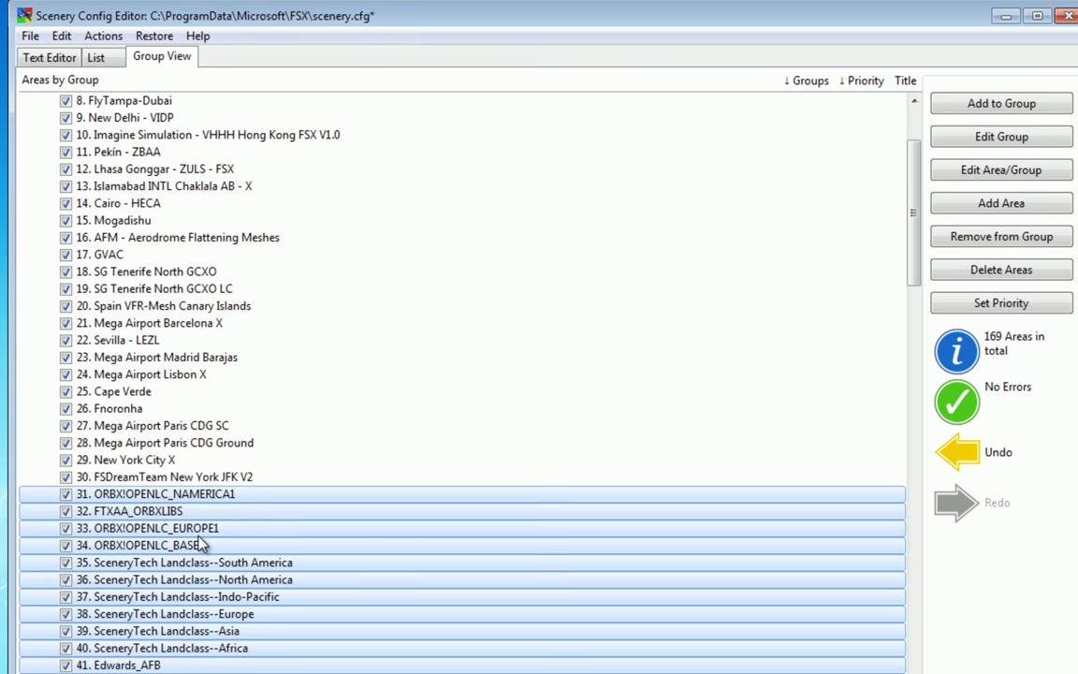
scroll(254, 496, down, 1)
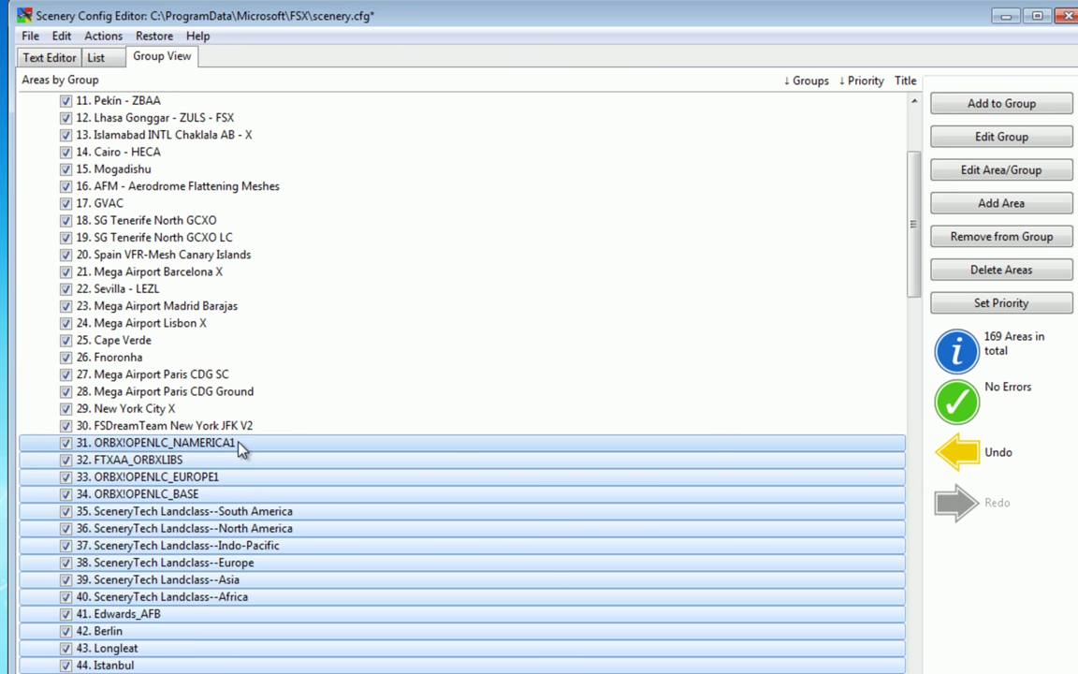
Step: Select only ORBX!OPENLC_NAMERICA1, ORBX!OPENLC_BASE, SceneryTech Landclass Europe and Indo-Pacific, Edwards_AFB and Longleat individually
click(239, 450)
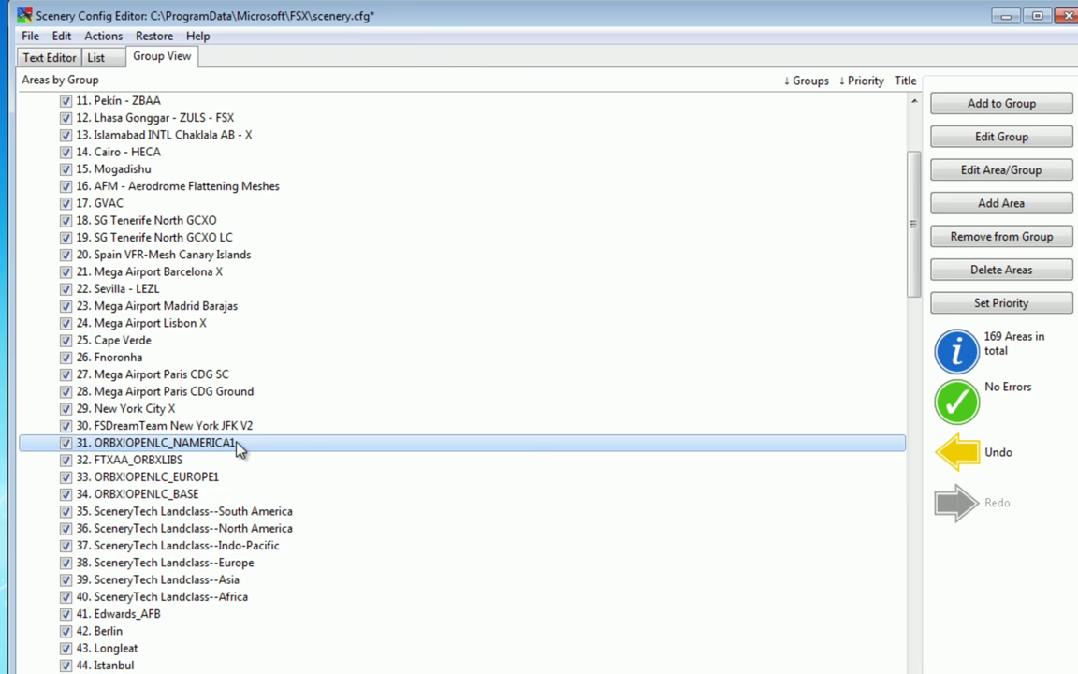
ctrl+click(178, 494)
ctrl+click(225, 562)
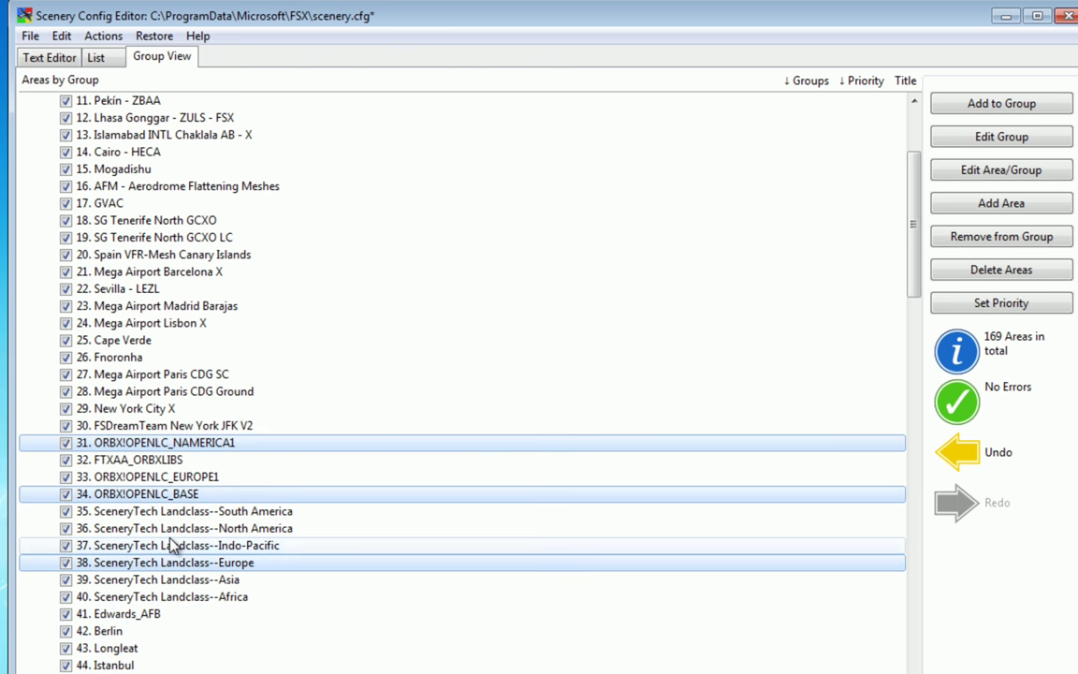
ctrl+click(173, 544)
ctrl+click(119, 615)
ctrl+click(127, 648)
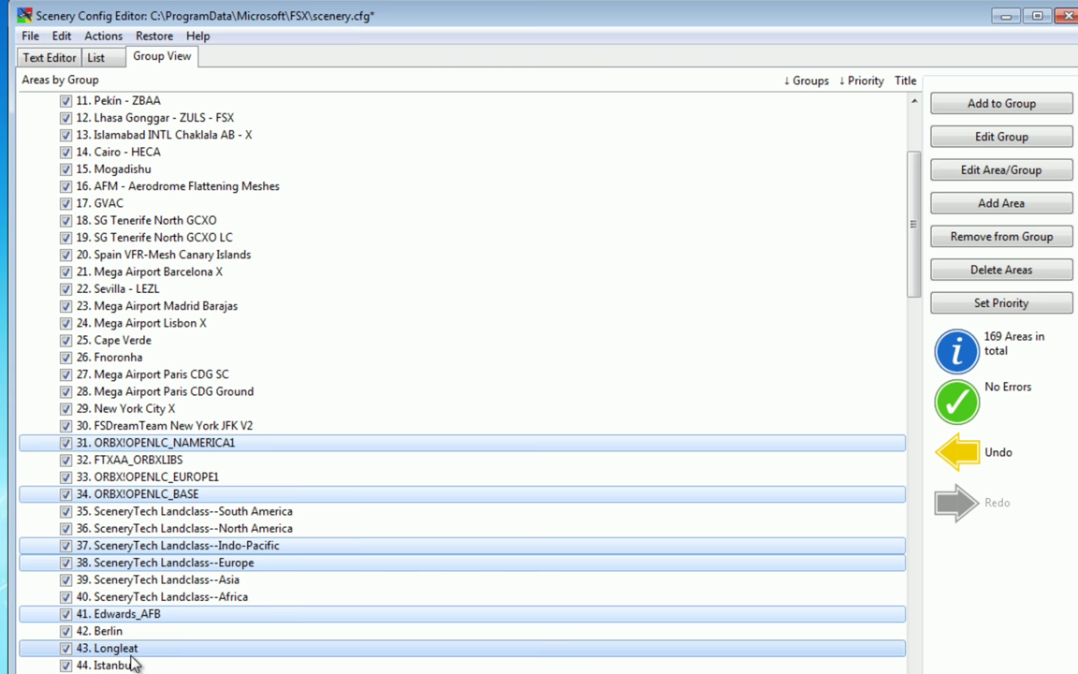
Step: Select every scenery area from ORBX!OPENLC_NAMERICA1 through the last base area as one continuous range
click(237, 452)
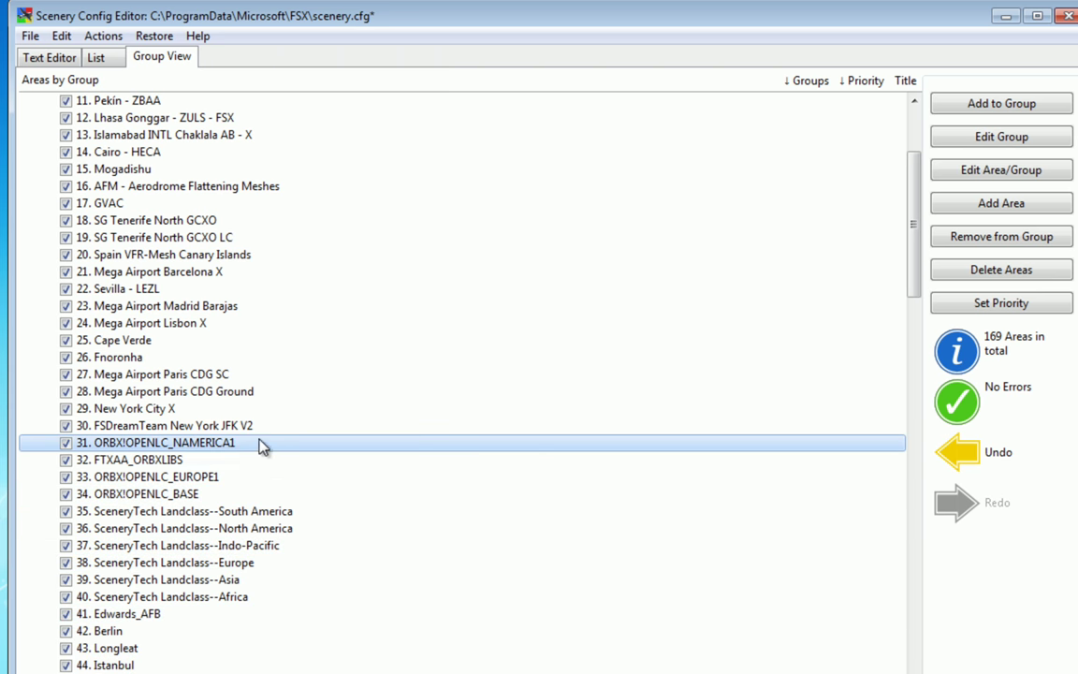
scroll(253, 447, down, 20)
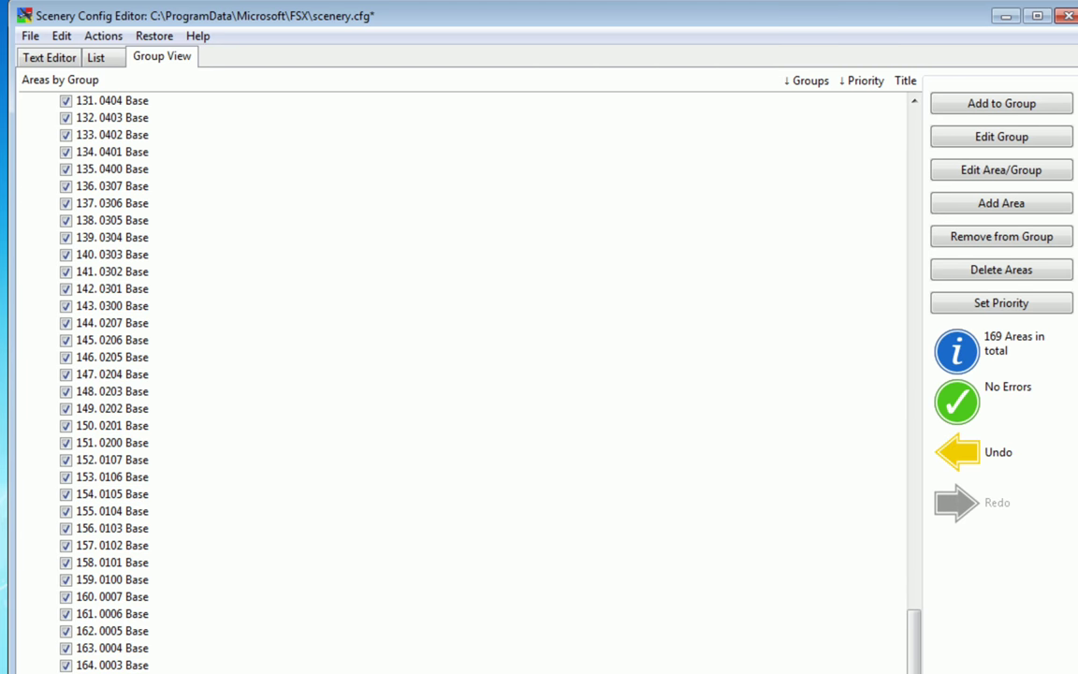
scroll(241, 602, up, 20)
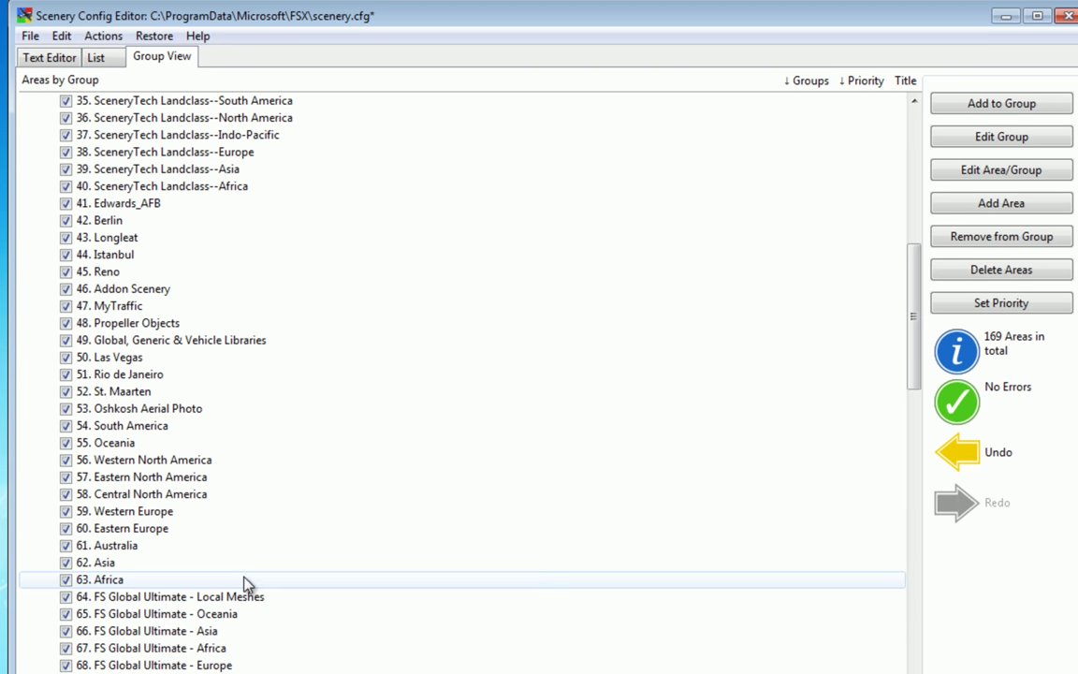
scroll(245, 582, up, 7)
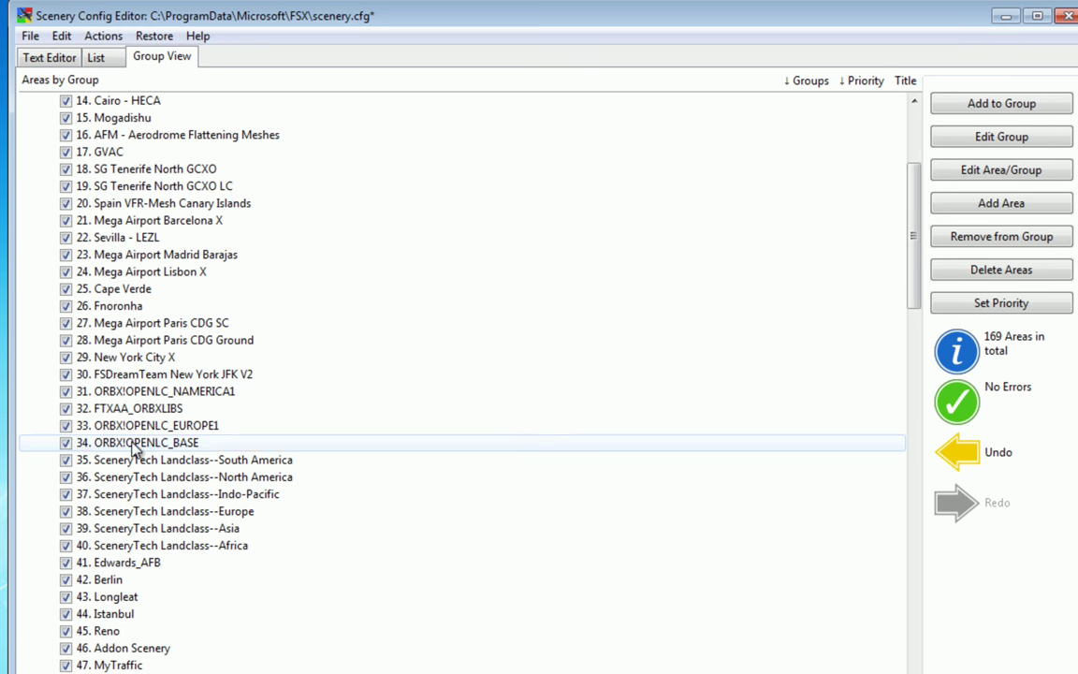
shift+click(159, 393)
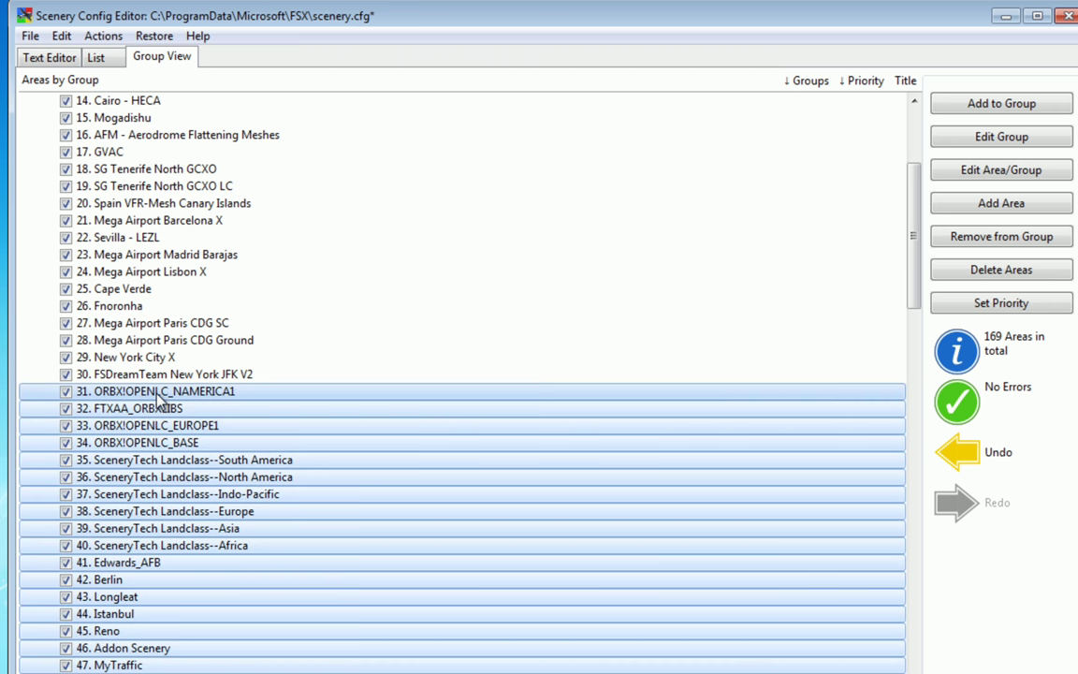
scroll(224, 561, down, 9)
scroll(235, 613, down, 7)
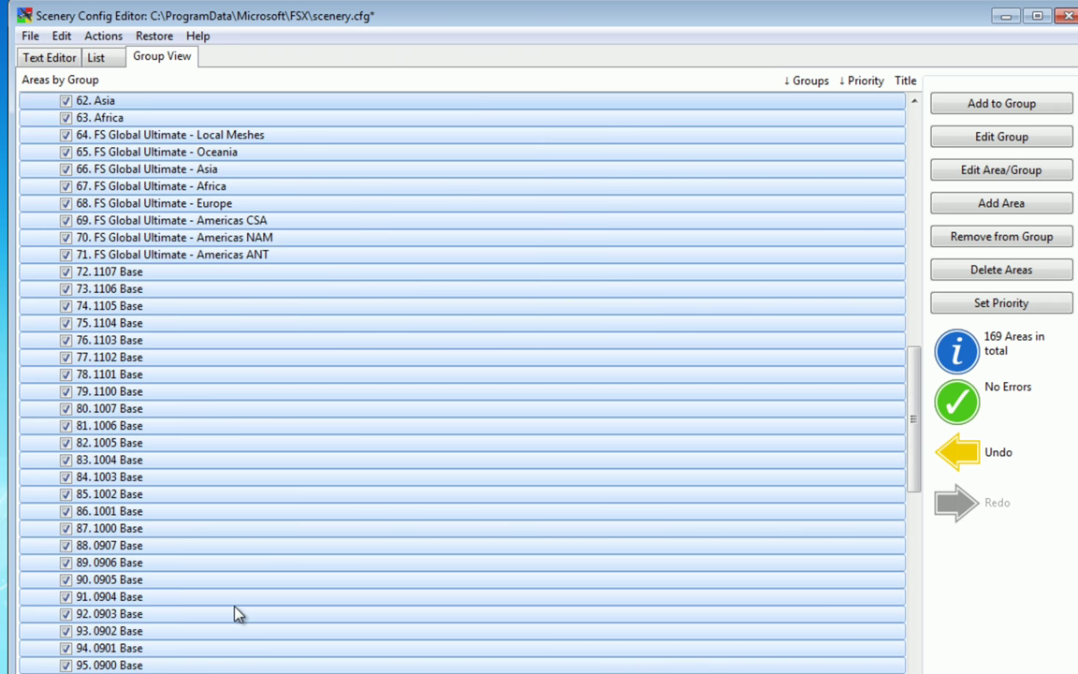
scroll(235, 613, up, 19)
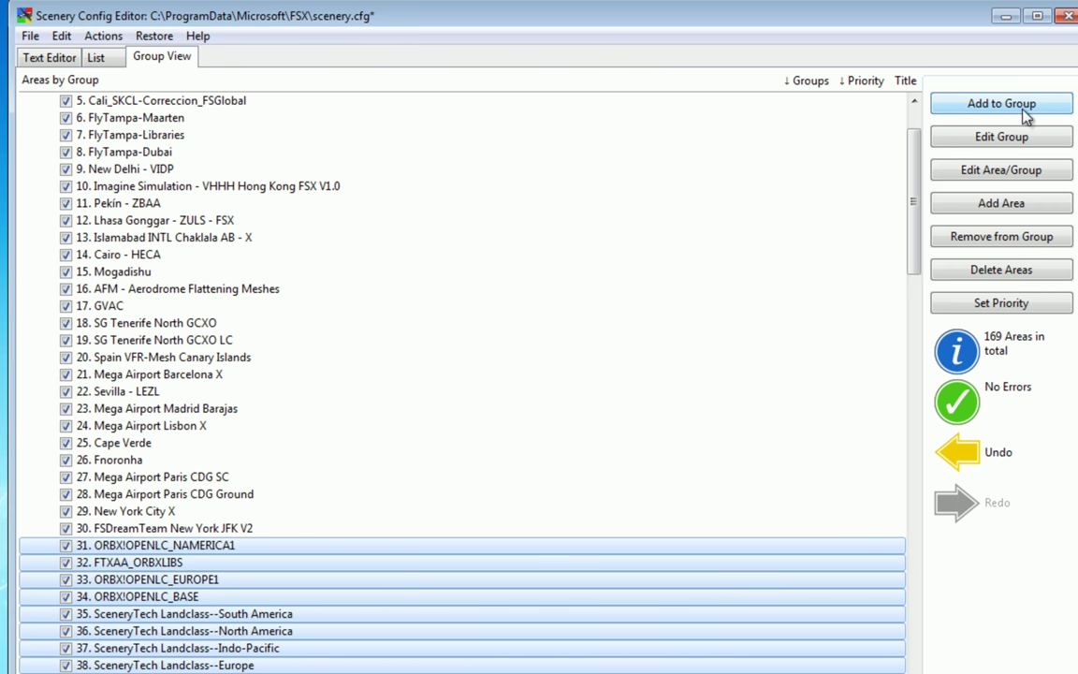
scroll(506, 140, up, 2)
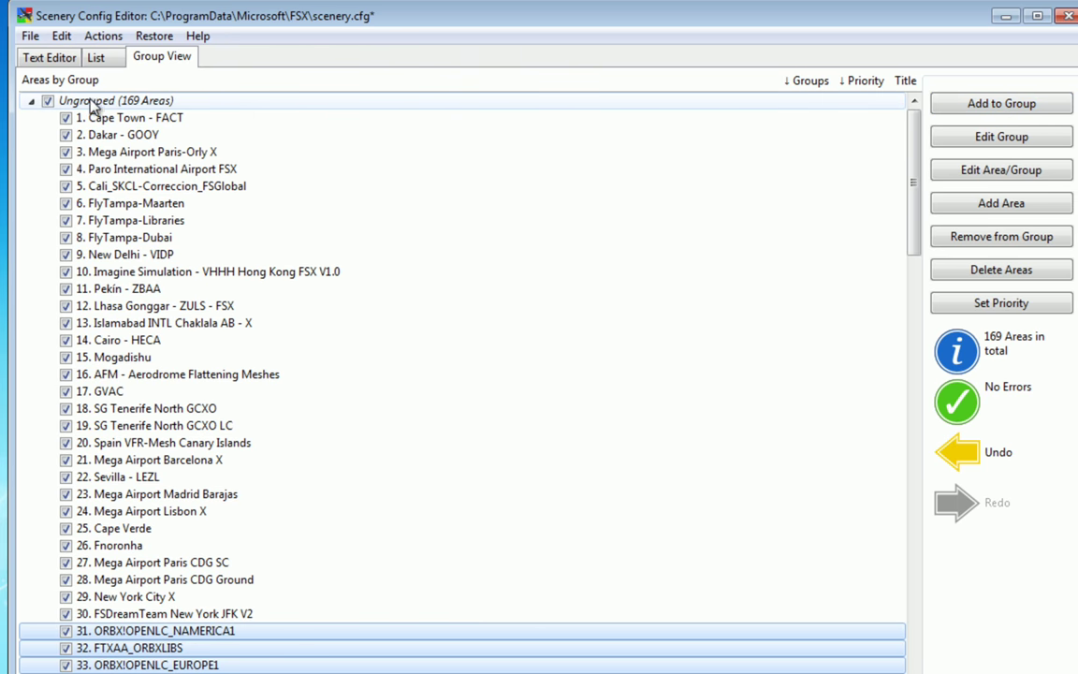
Step: Add the selected areas to a new group named Base and collapse that group
click(1001, 105)
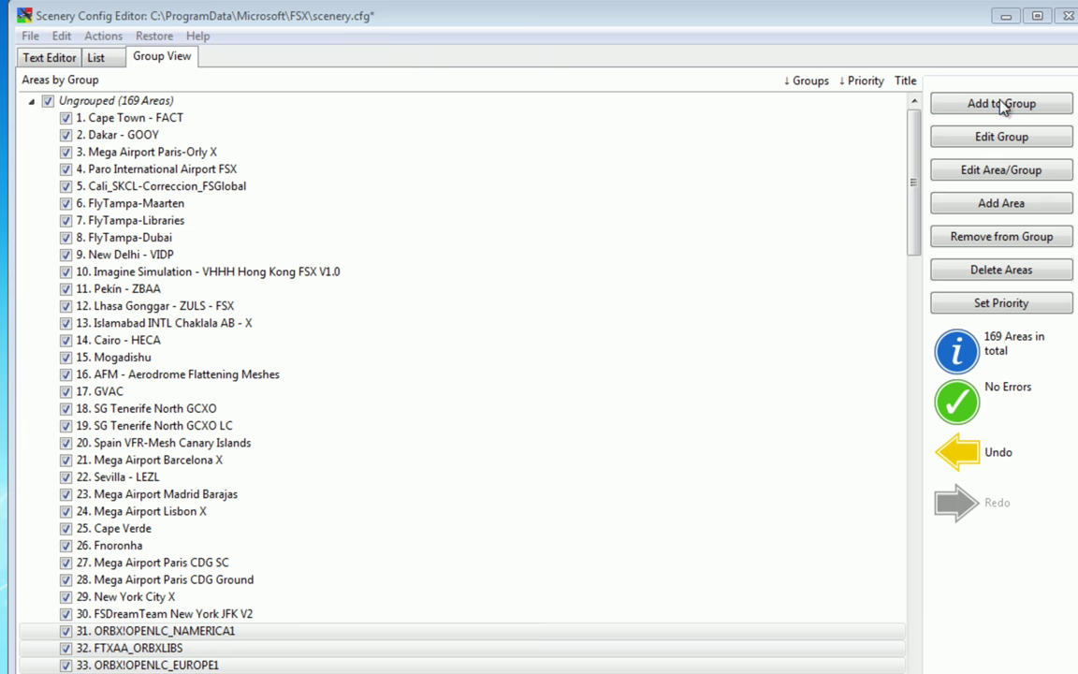
drag(468, 212, 549, 332)
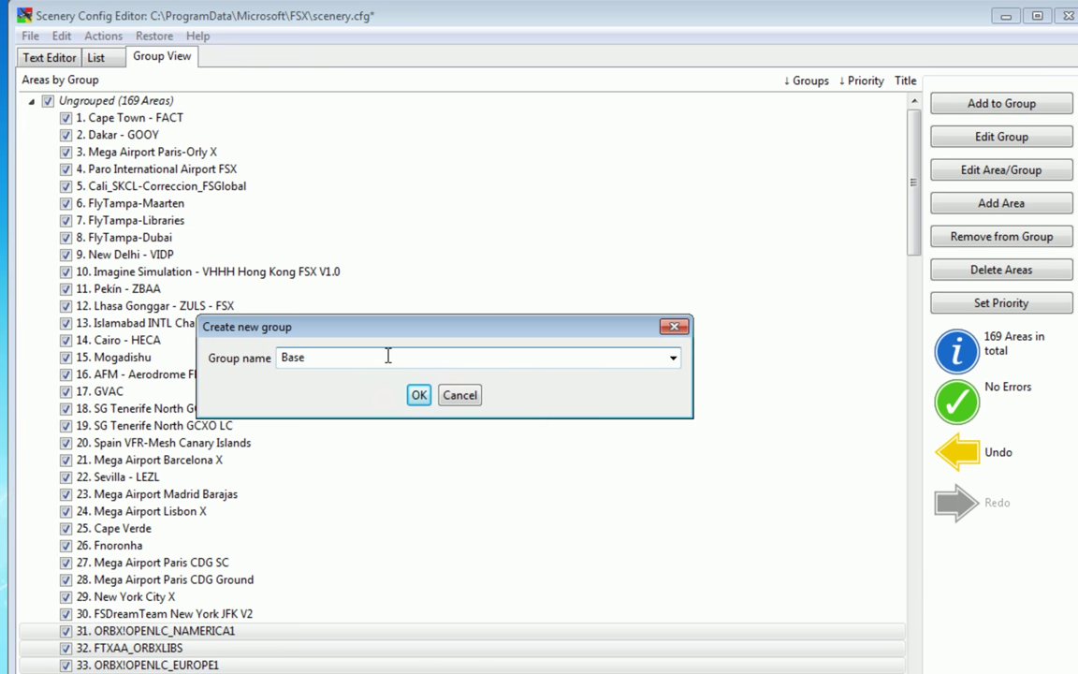
click(419, 394)
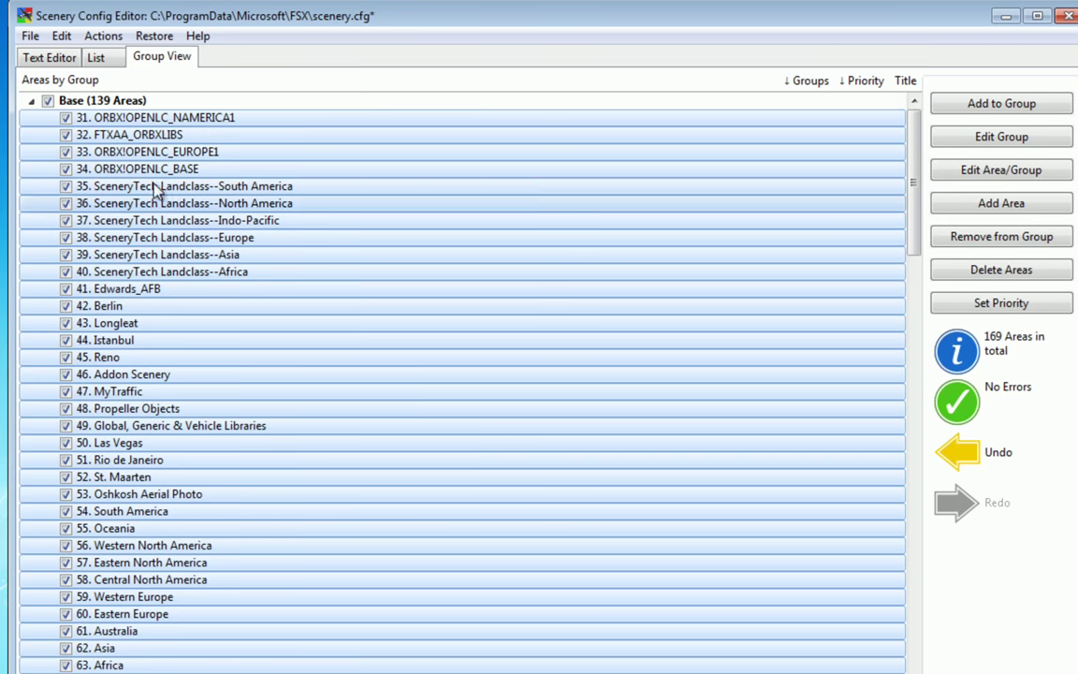
click(29, 102)
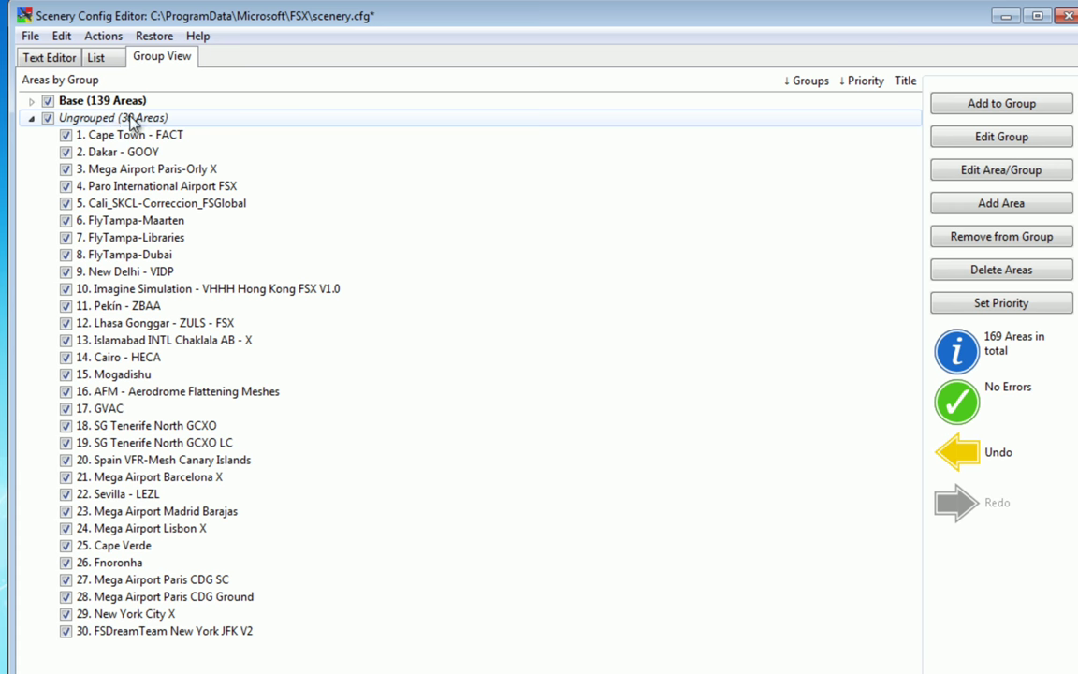
Step: Add all remaining ungrouped areas, from Cape Town - FACT through FSDreamTeam New York JFK V2, to a new group named Activos
click(74, 123)
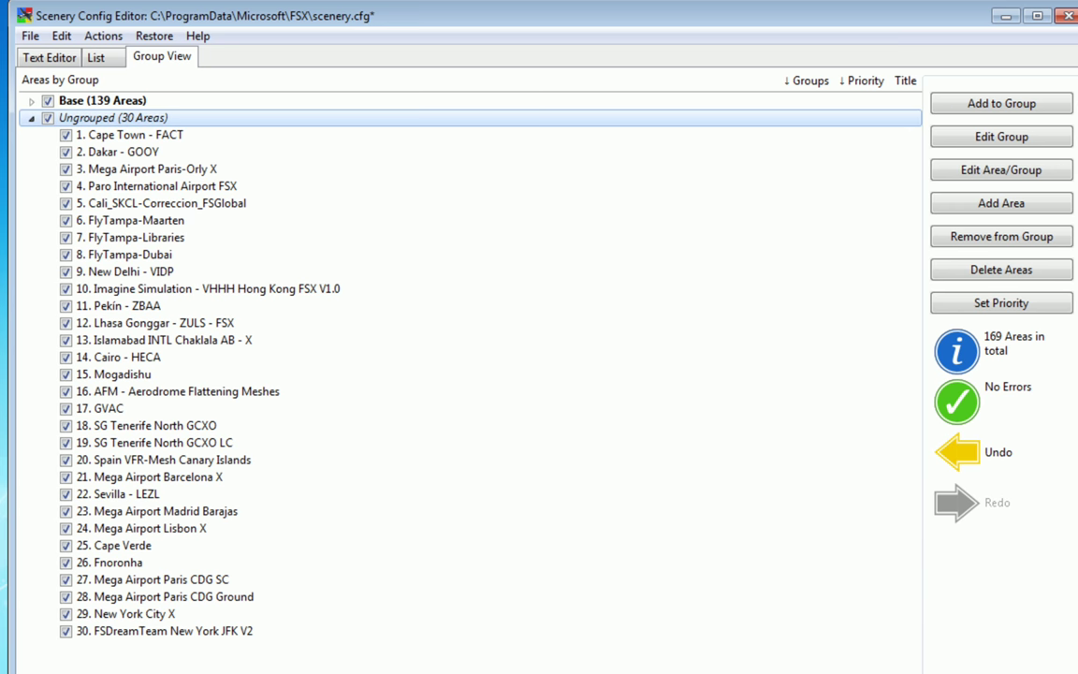
click(1001, 137)
click(159, 136)
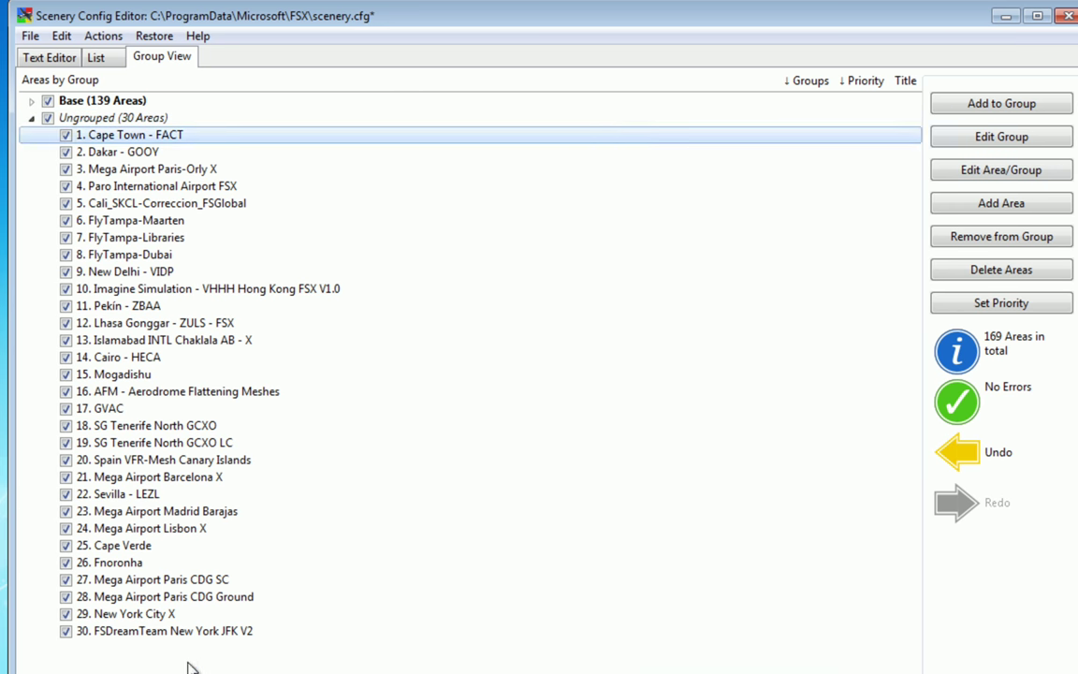
shift+click(272, 630)
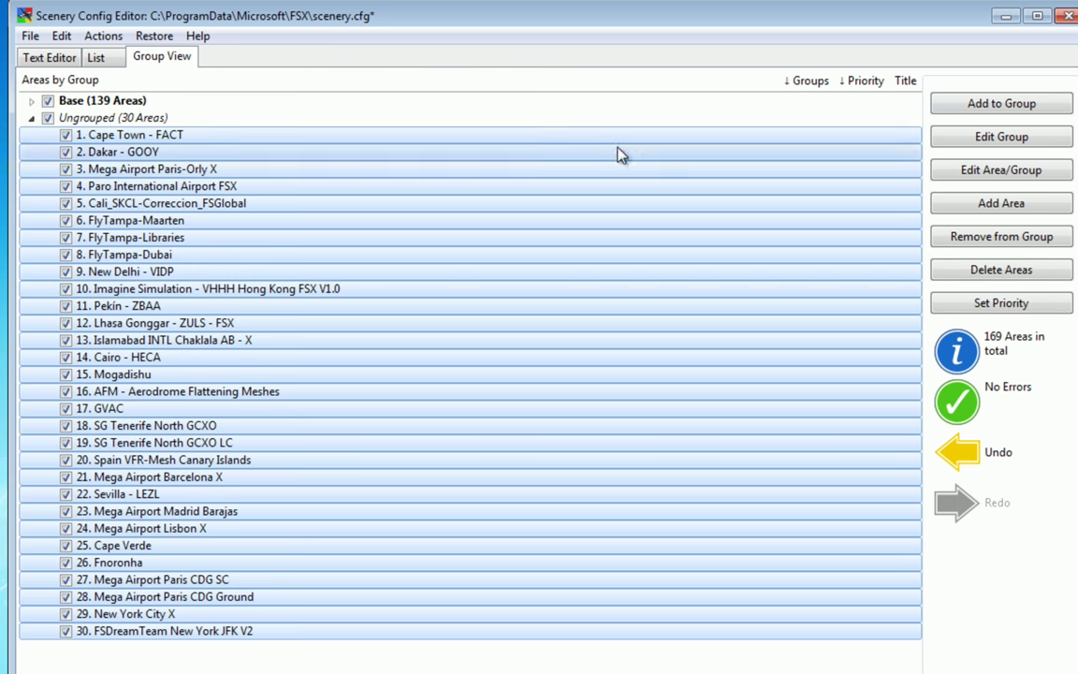
click(1001, 104)
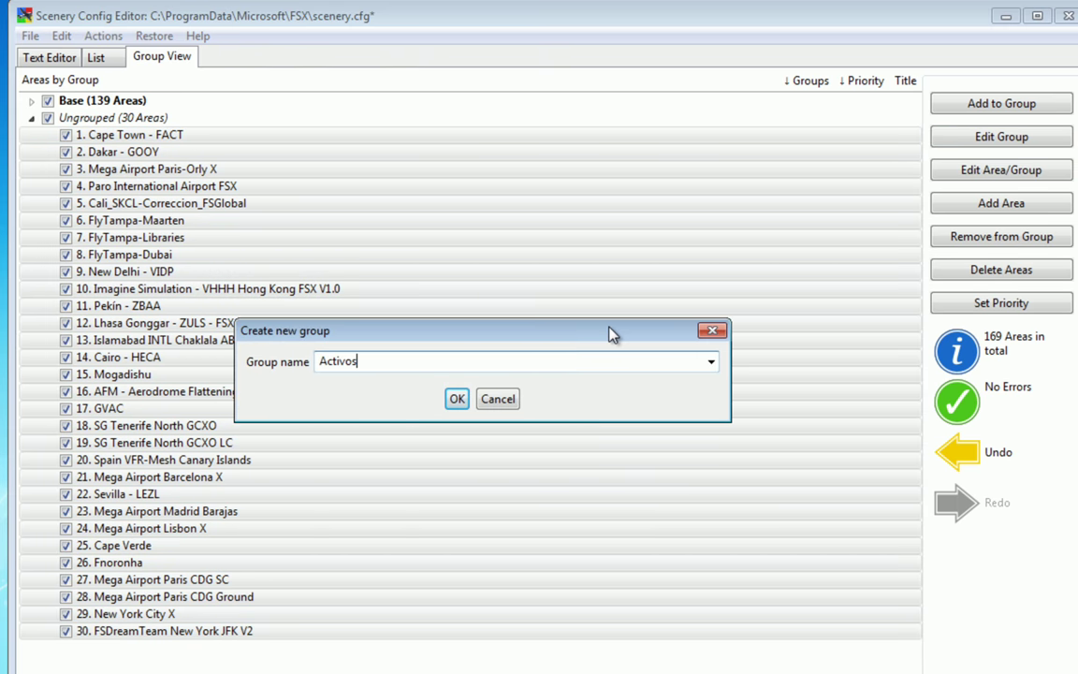
text(Activos)
key(Return)
Step: Add the Activos areas from Mega Airport Paris-Orly X through FSDreamTeam New York JFK V2 to a new group named Inactivos
click(31, 101)
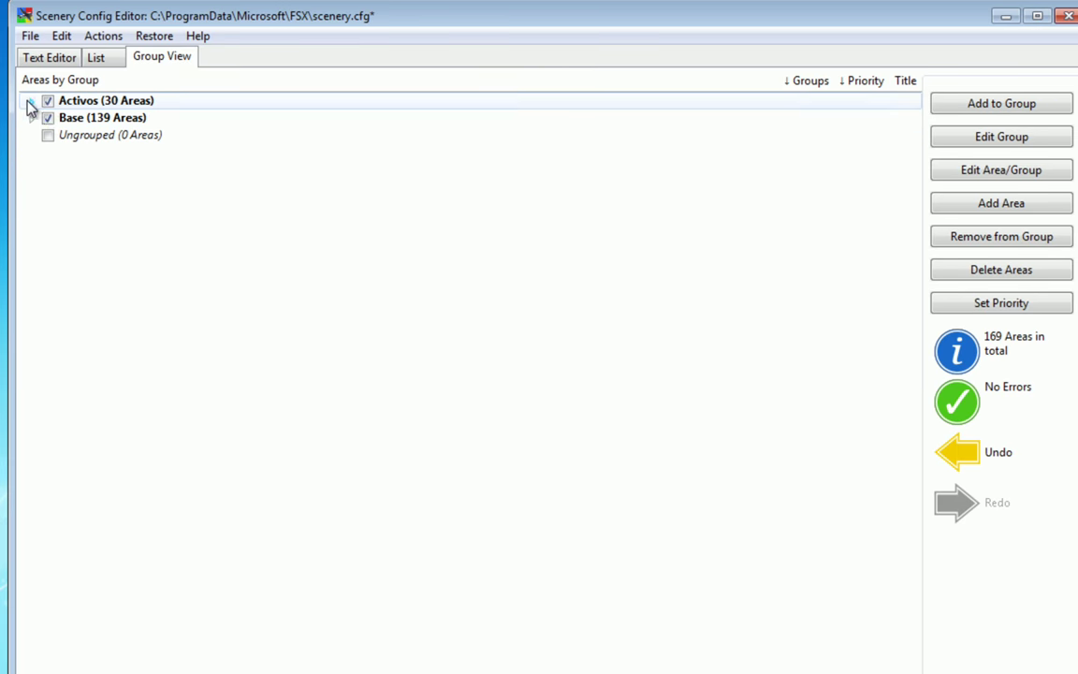
click(32, 101)
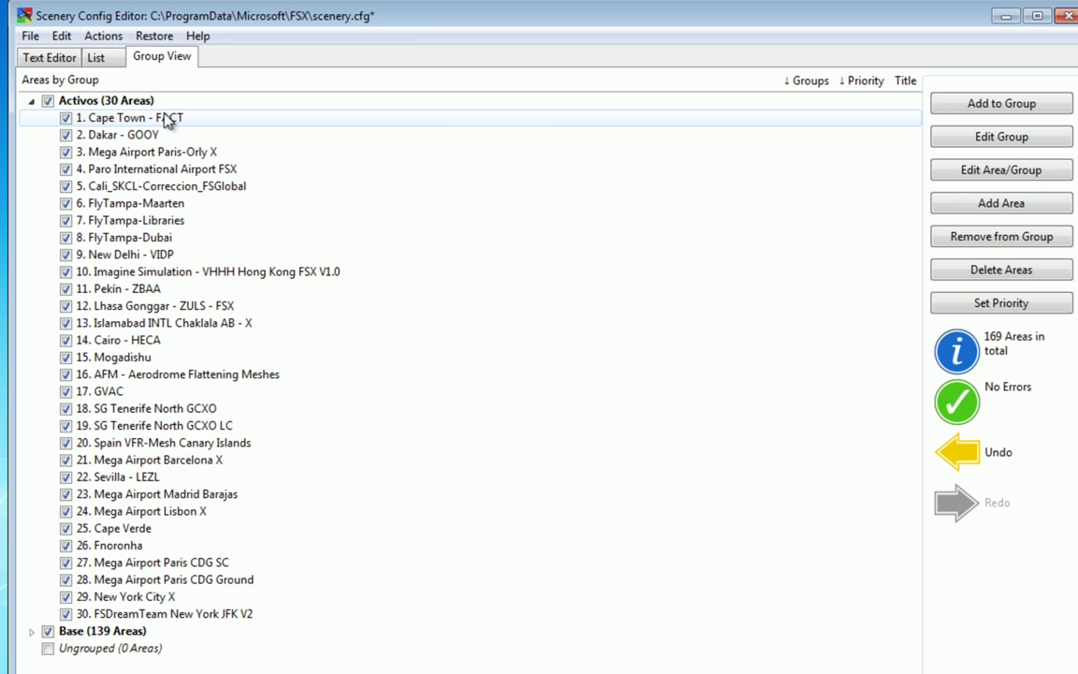
click(131, 151)
shift+click(148, 614)
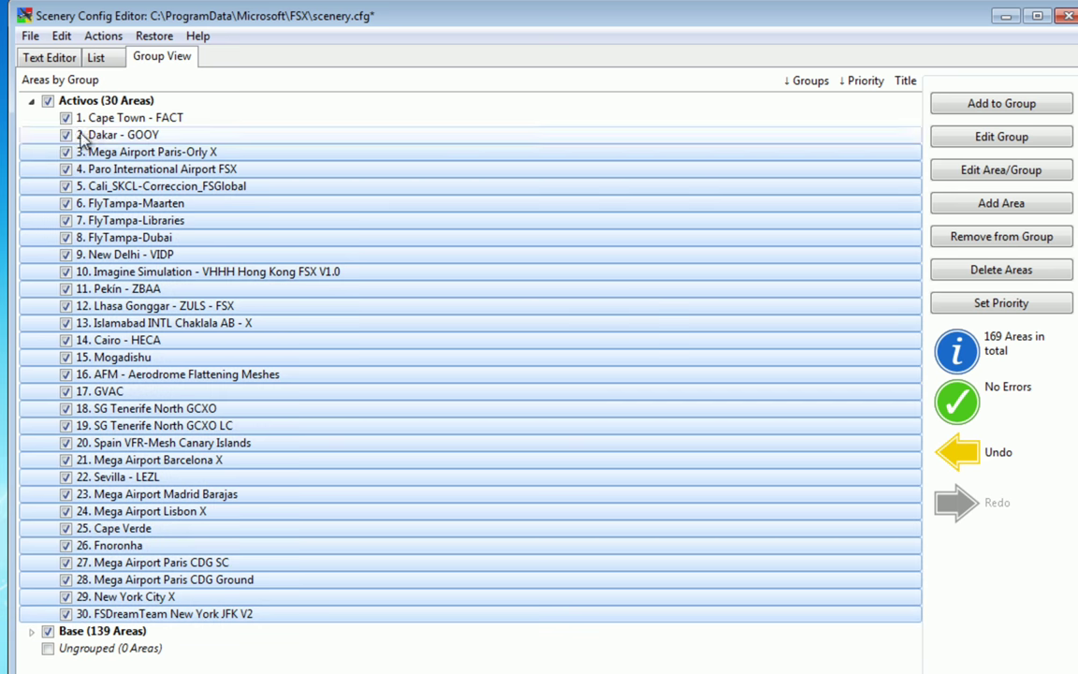
click(1001, 104)
text(Inactti)
key(BackSpace)
key(BackSpace)
text(ivos)
key(Return)
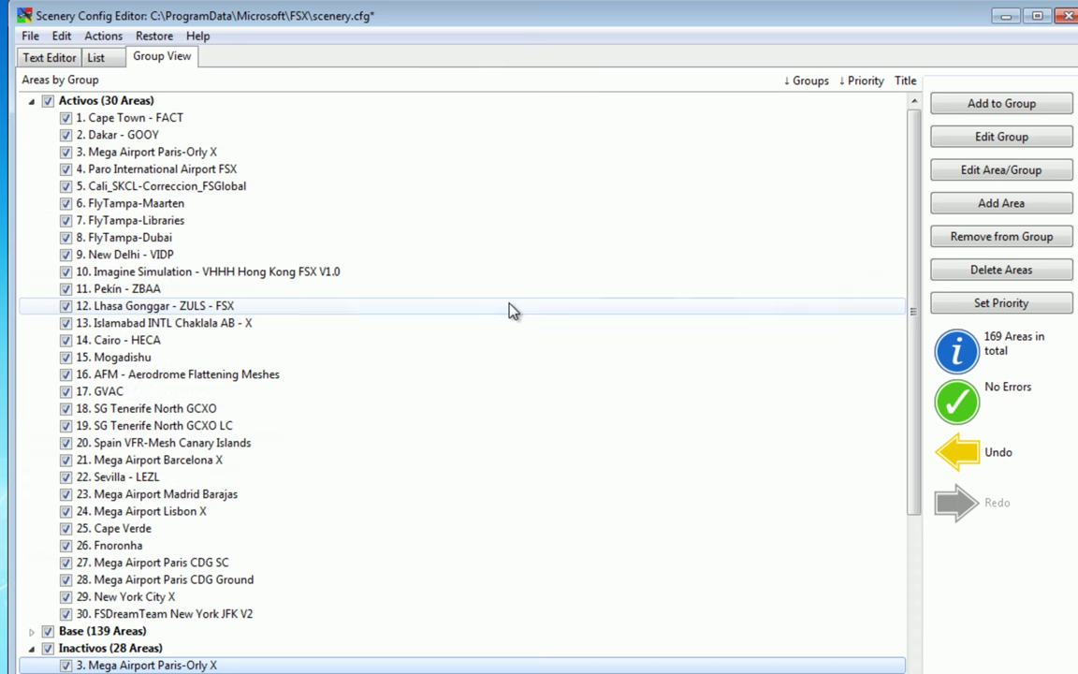
Step: Compare the areas listed in the Activos and Inactivos groups, looking for entries that appear in both
click(32, 100)
click(32, 135)
click(32, 100)
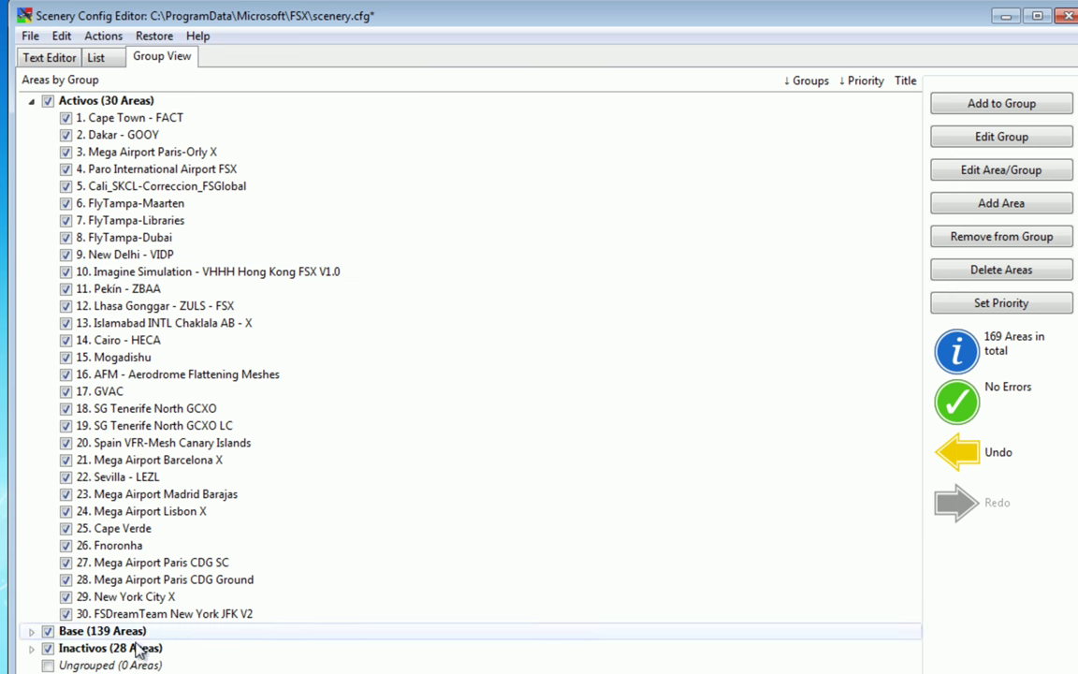
click(32, 648)
scroll(226, 515, up, 7)
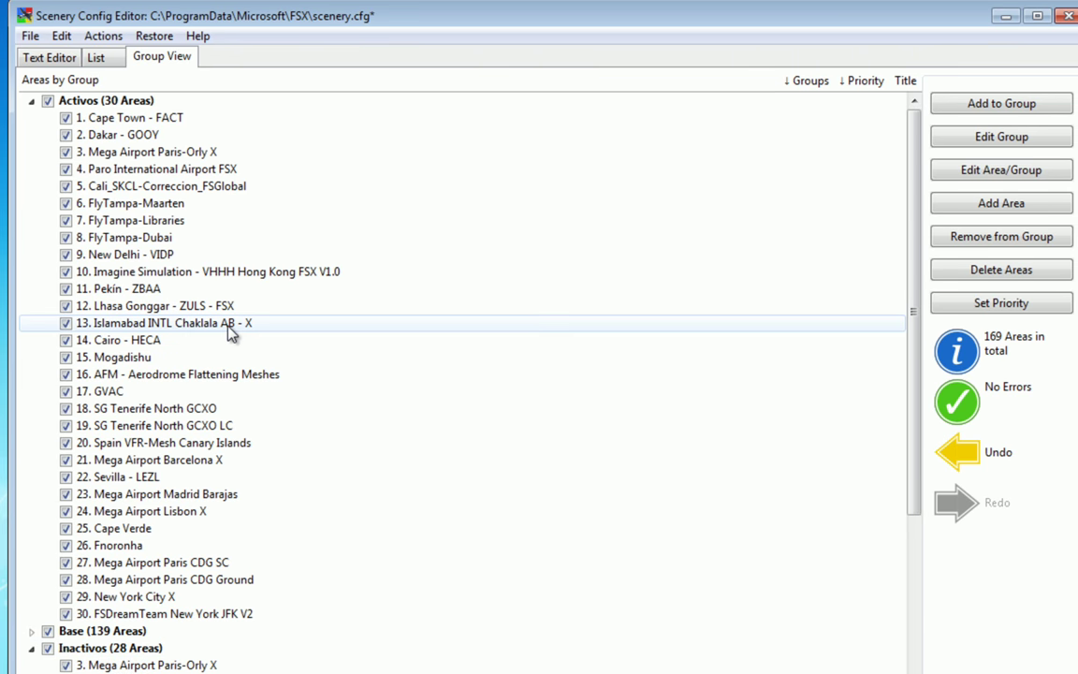
scroll(229, 332, down, 7)
scroll(229, 356, up, 7)
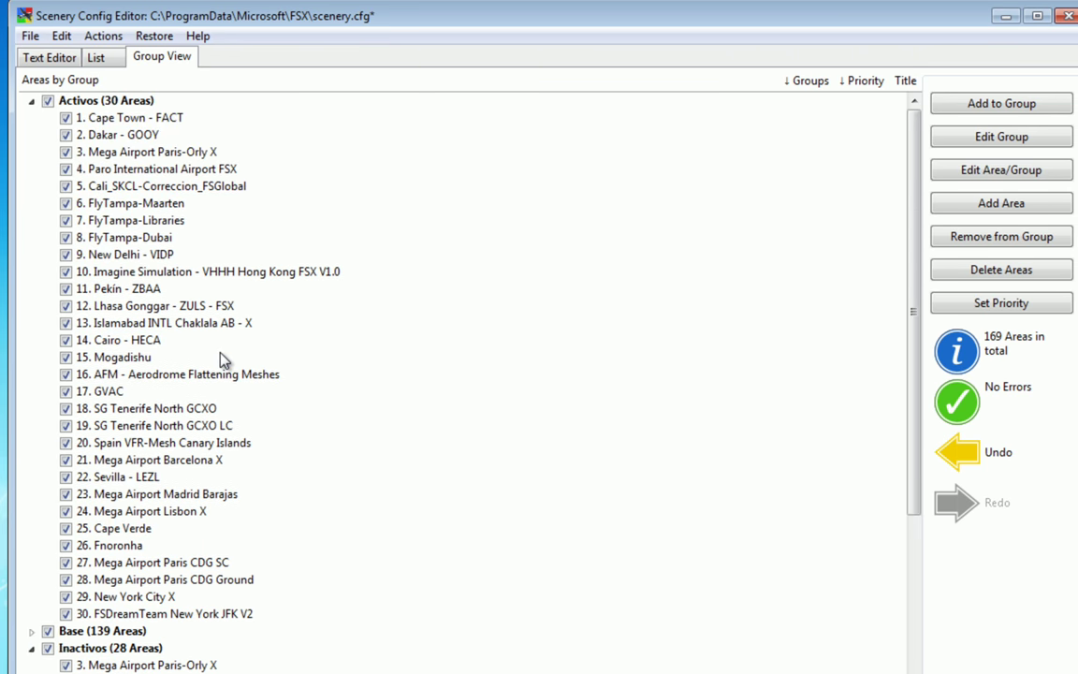
scroll(225, 360, down, 8)
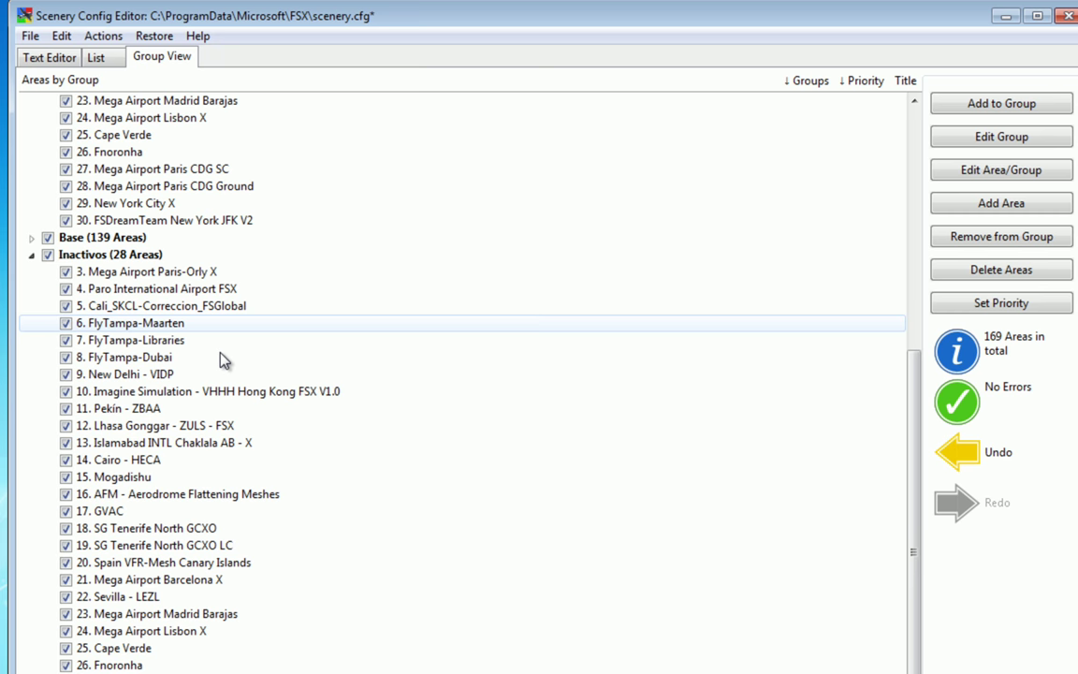
Step: Undo the addition of areas to the Inactivos group and check the contents of the Base group
key(ctrl+z)
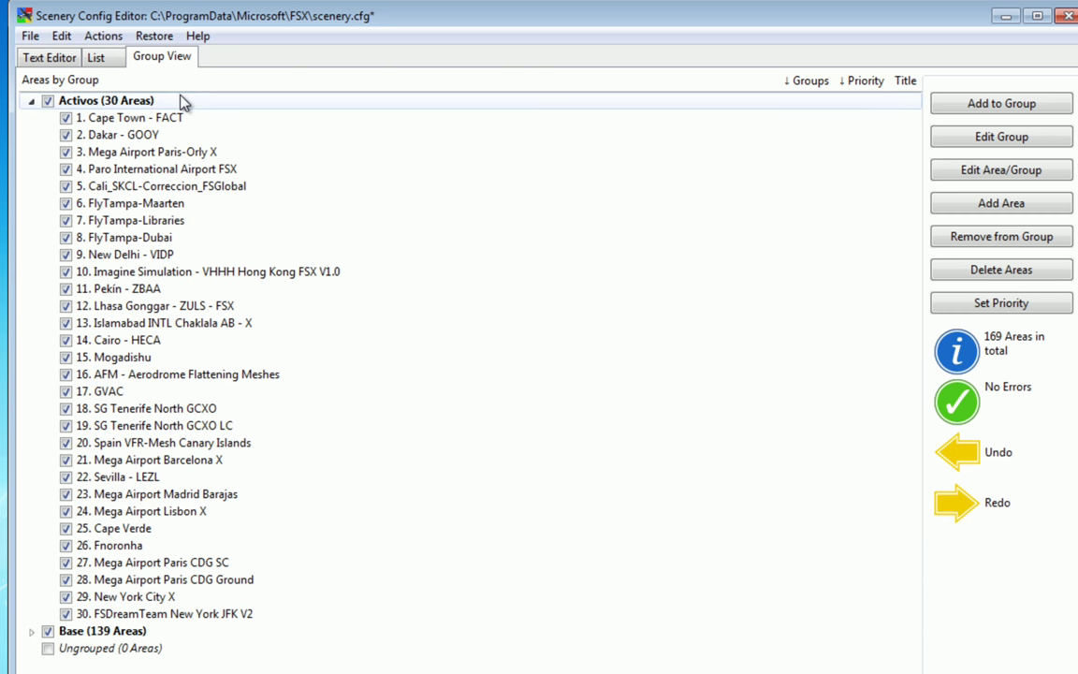
click(30, 630)
scroll(200, 601, up, 2)
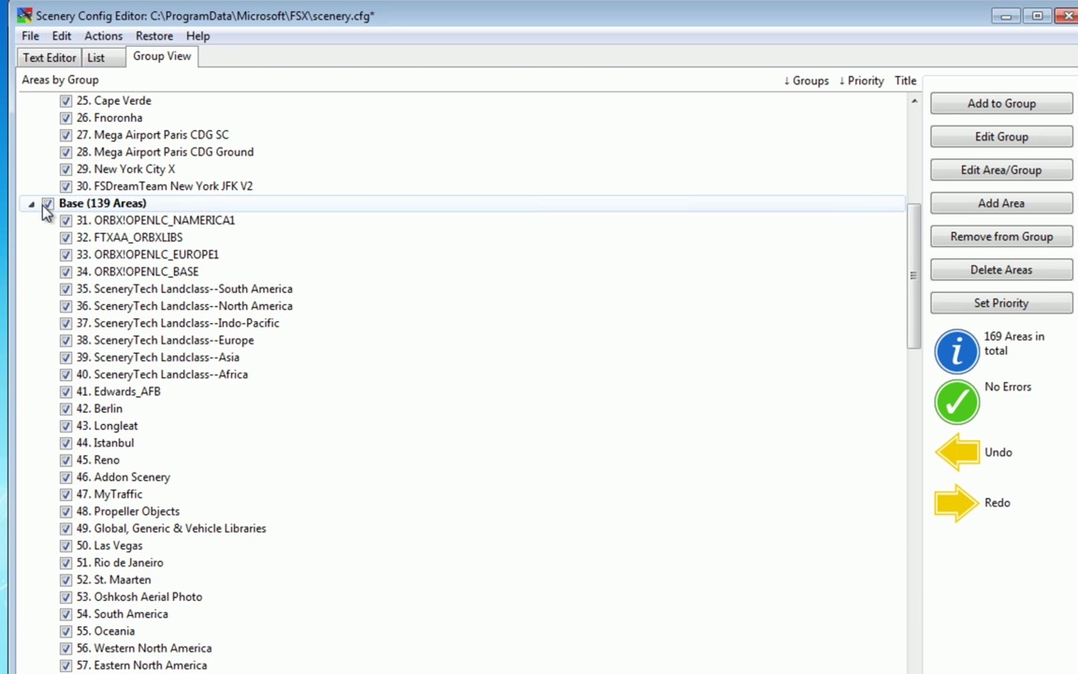
click(31, 208)
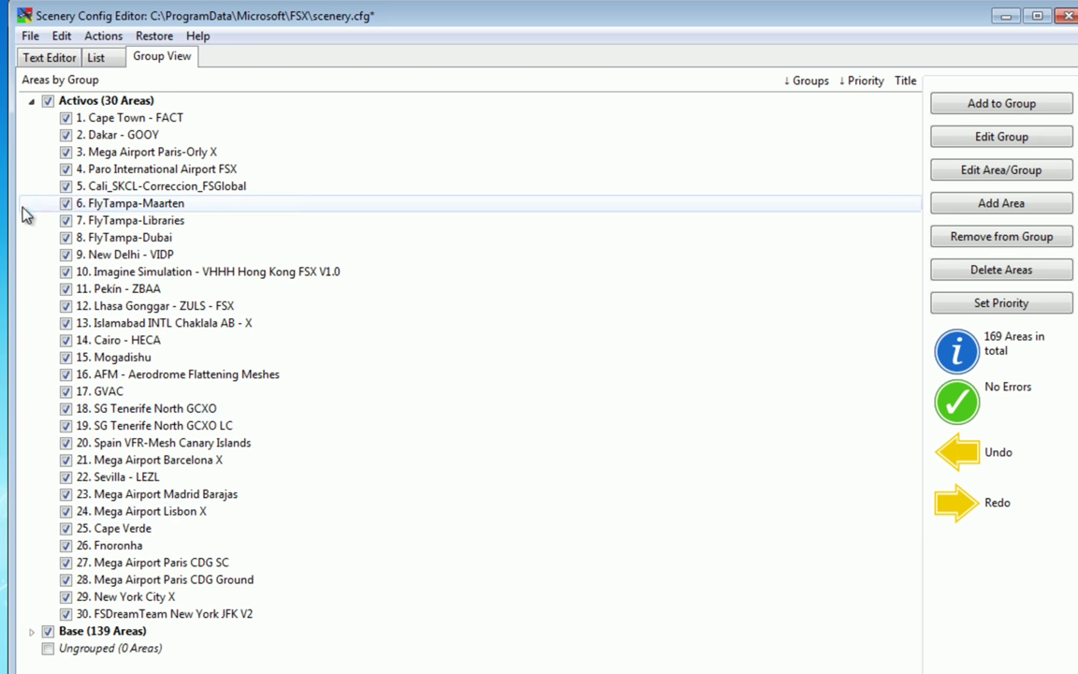
Step: Remove the areas from Mega Airport Paris-Orly X through FSDreamTeam New York JFK V2 from the Activos group
click(140, 103)
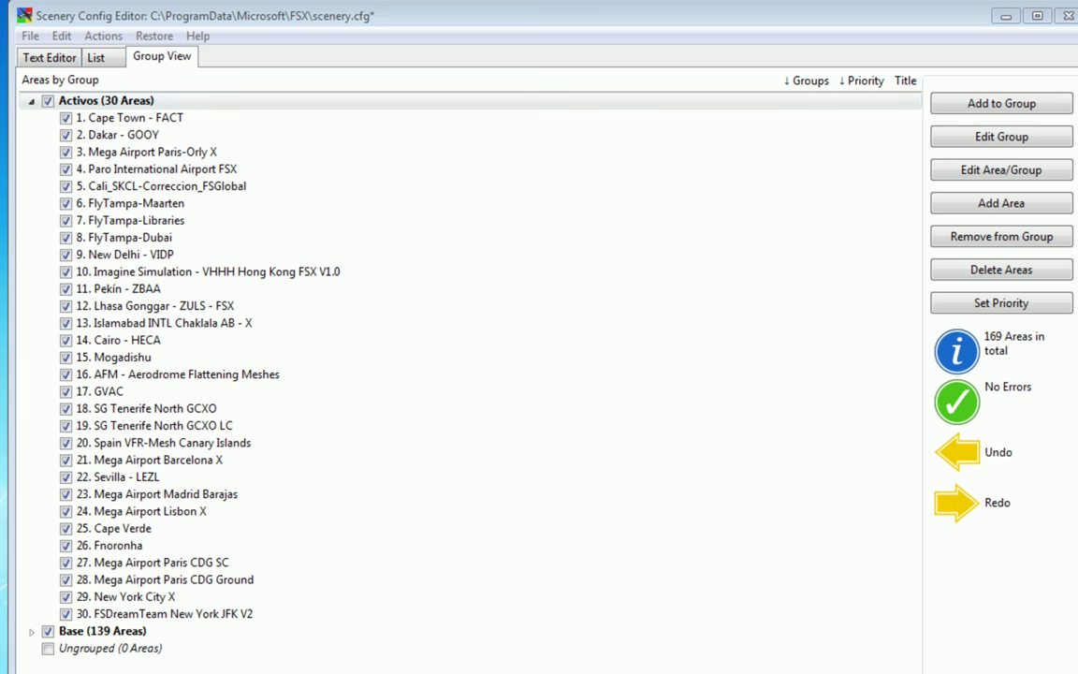
click(167, 151)
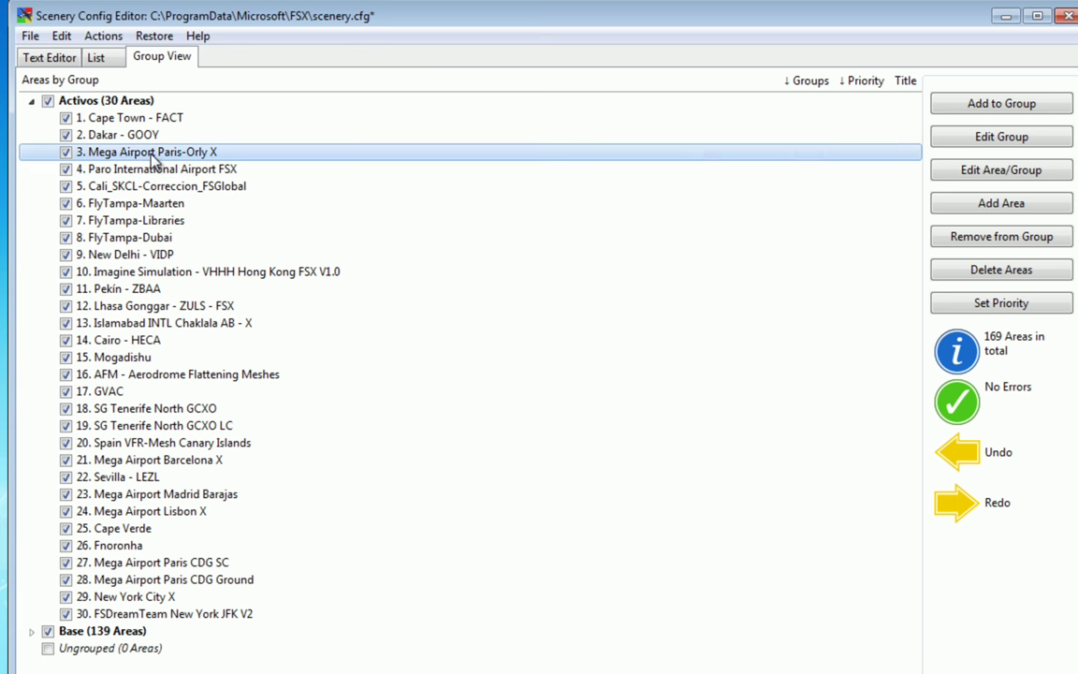
shift+click(174, 615)
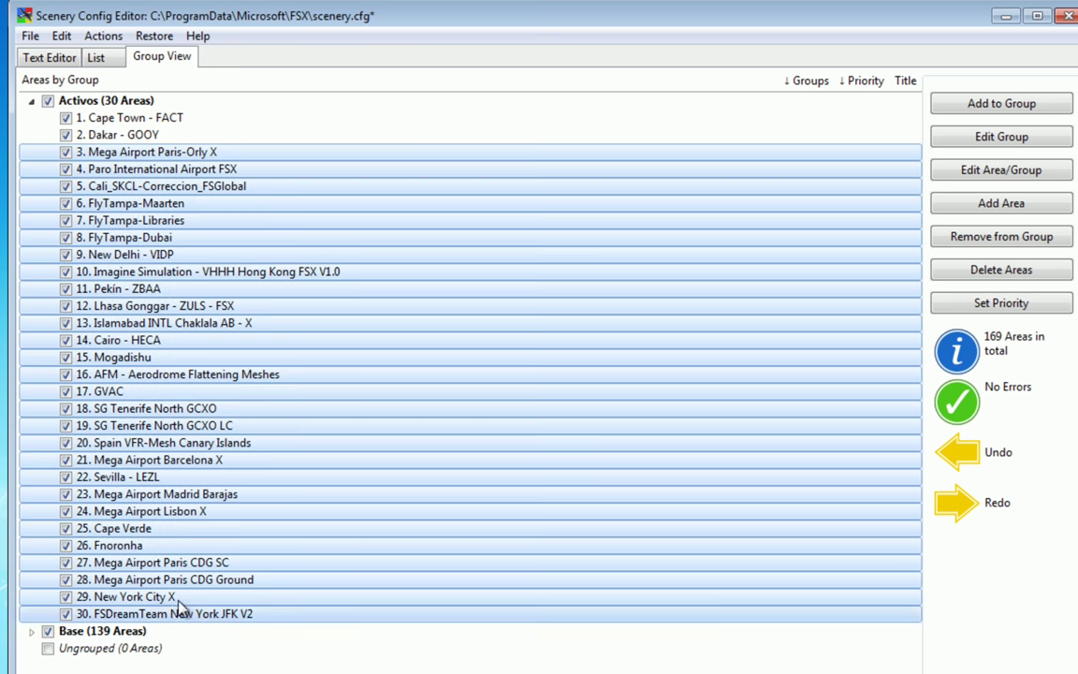
click(1002, 236)
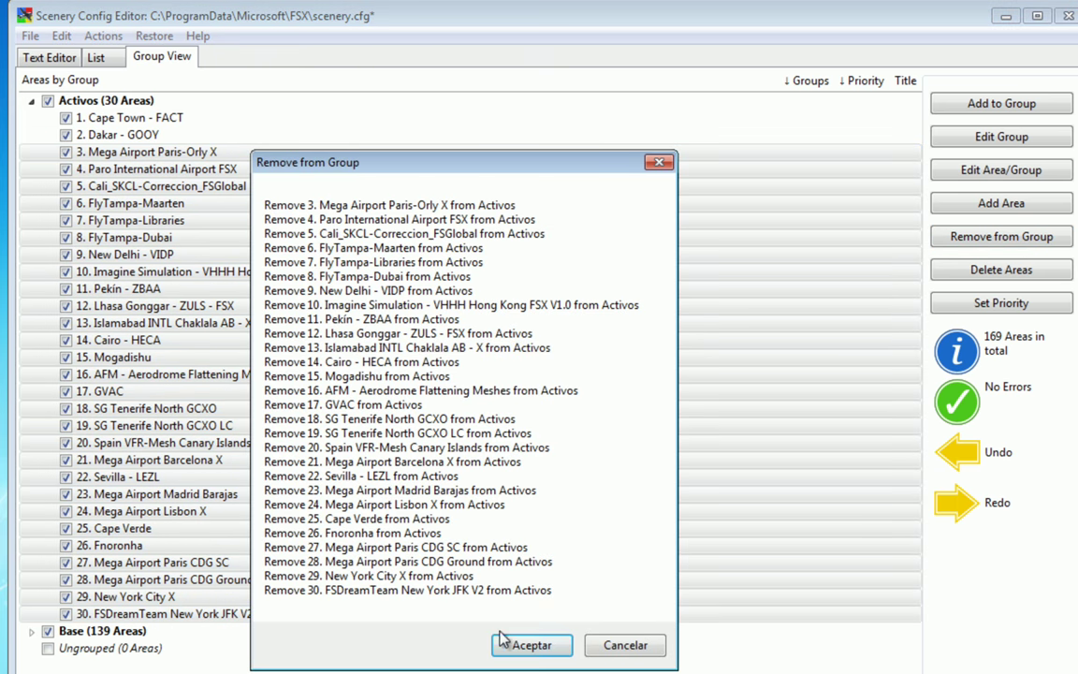
click(531, 645)
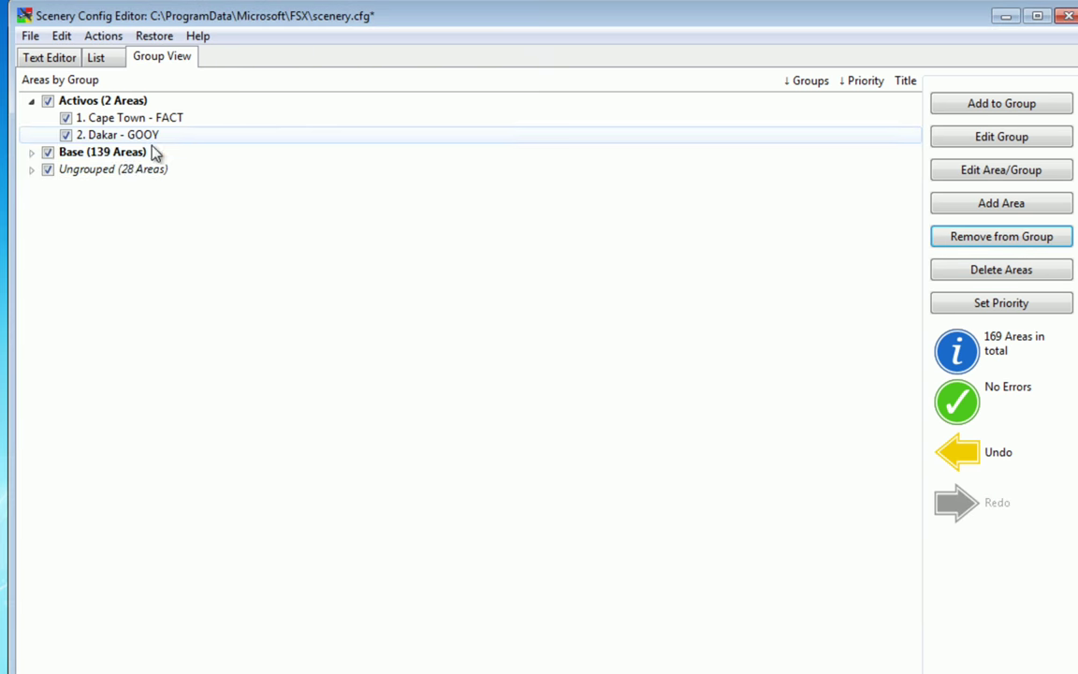
Step: Check the areas in the Ungrouped set and disable all of them at once
click(30, 170)
click(30, 171)
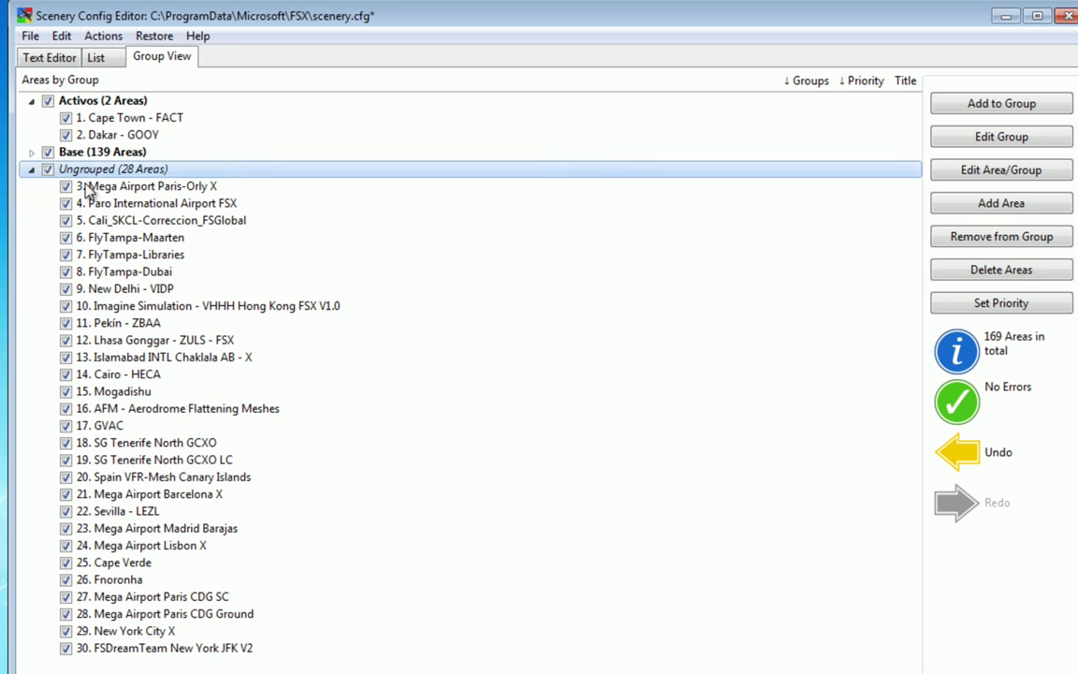
click(31, 169)
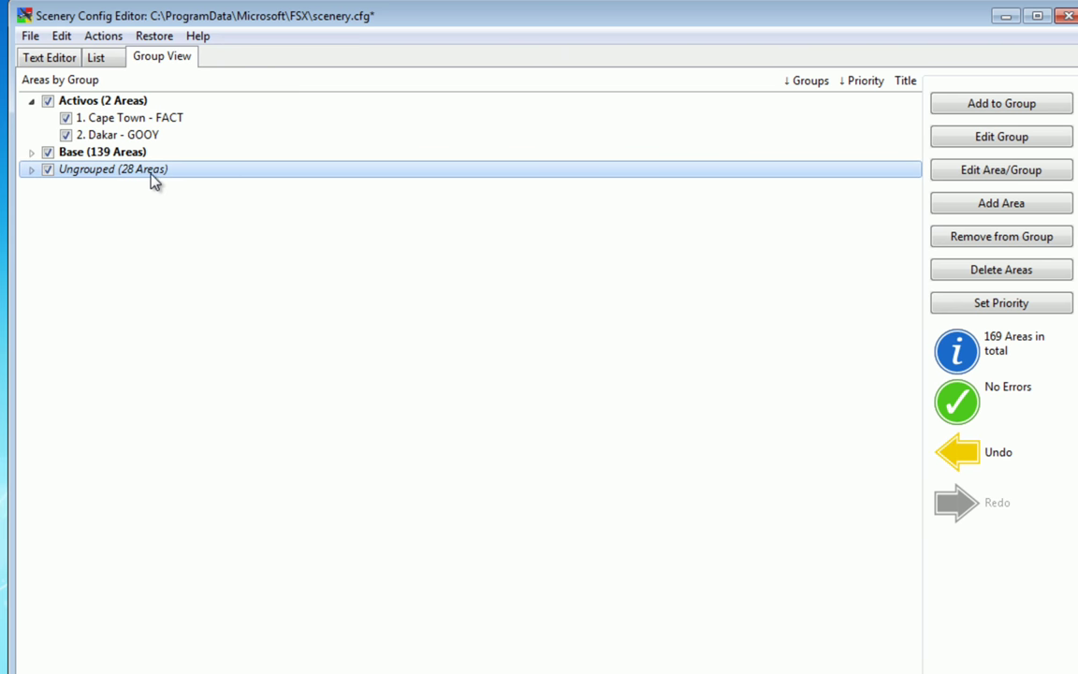
click(49, 171)
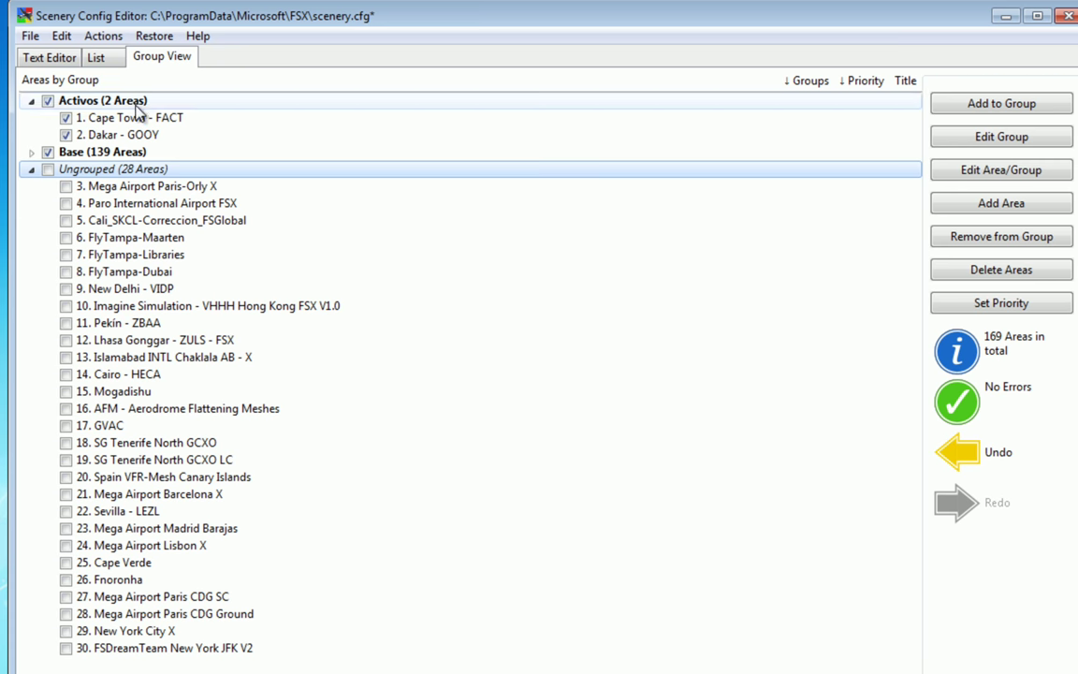
Step: Remove Cape Town - FACT and Dakar - GOOY from the Activos group and disable both areas
click(129, 118)
shift+click(129, 135)
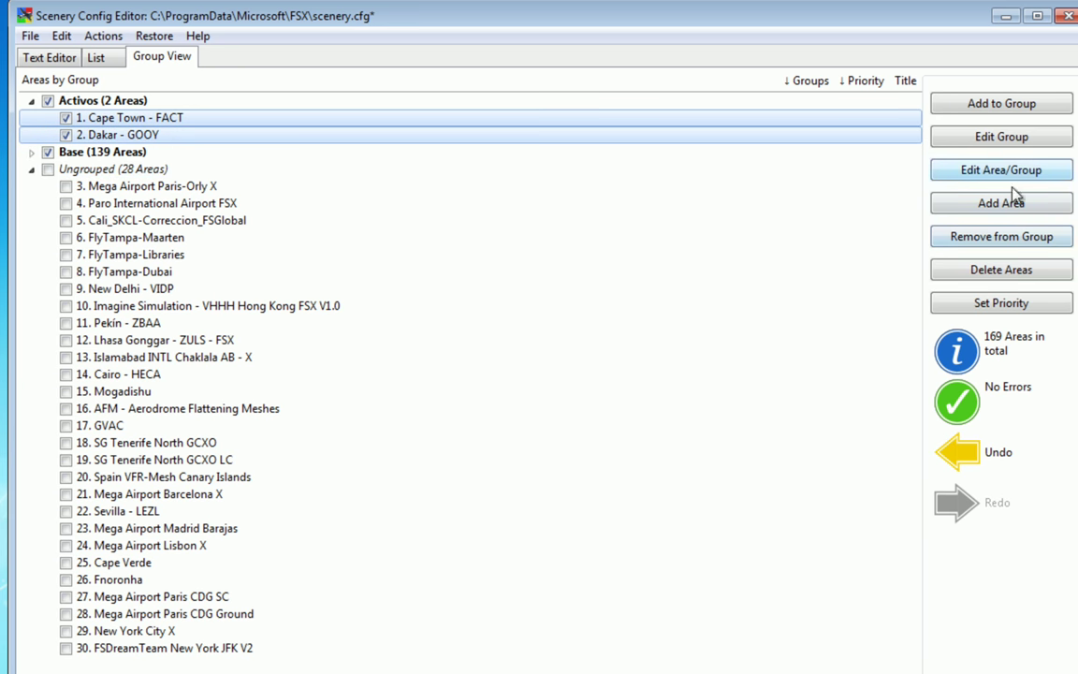
click(1029, 241)
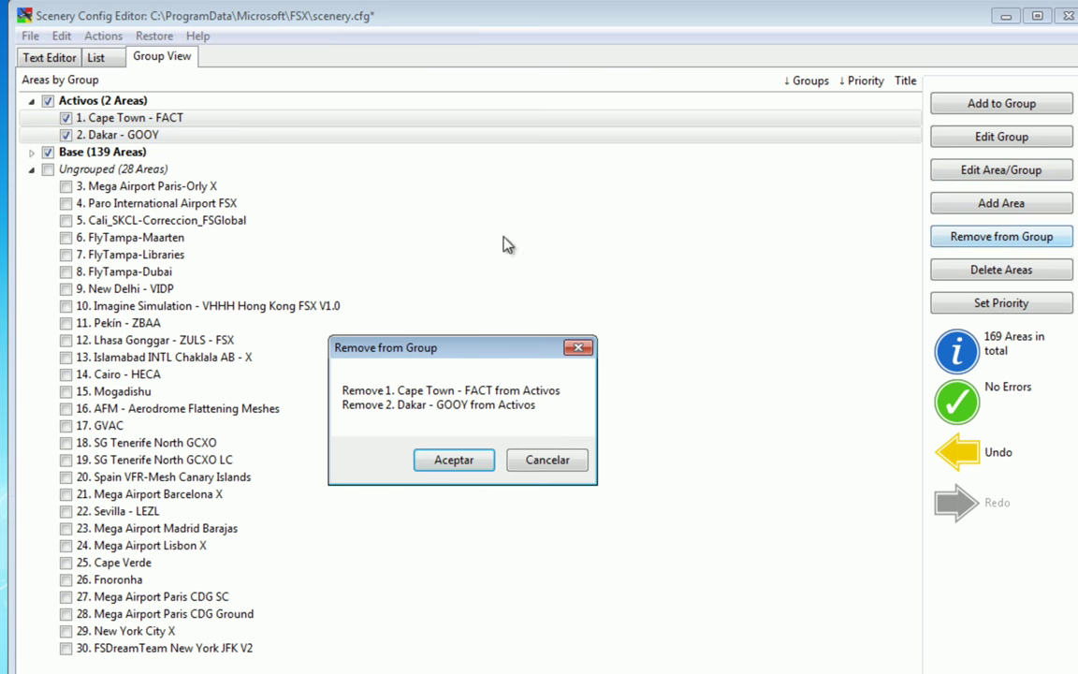
click(454, 466)
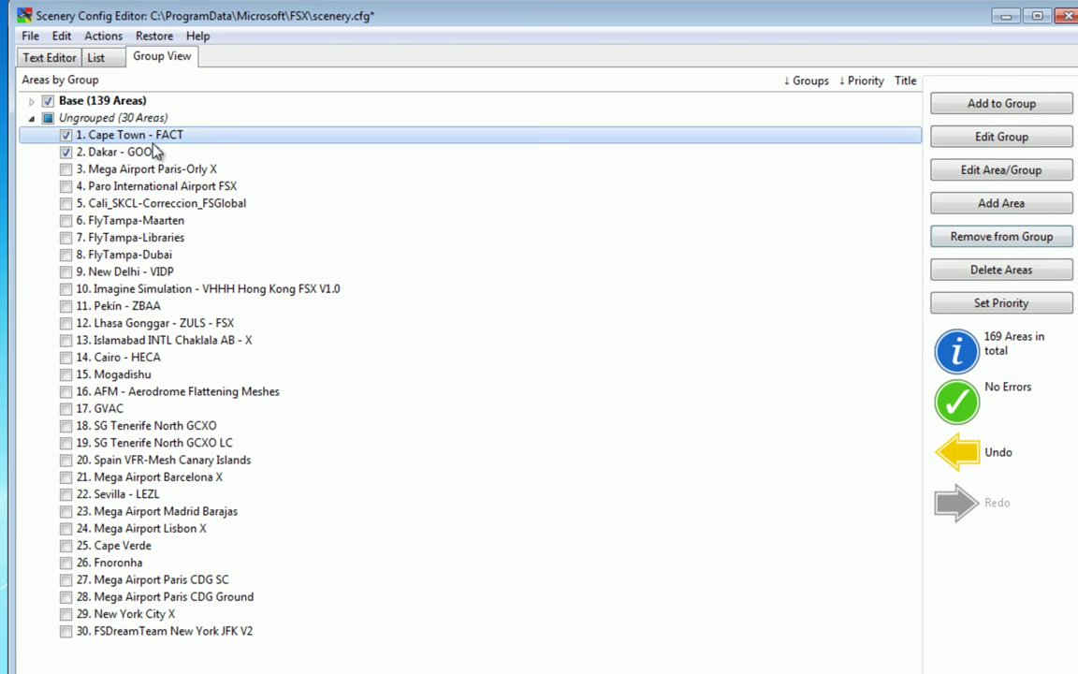
click(65, 134)
click(66, 152)
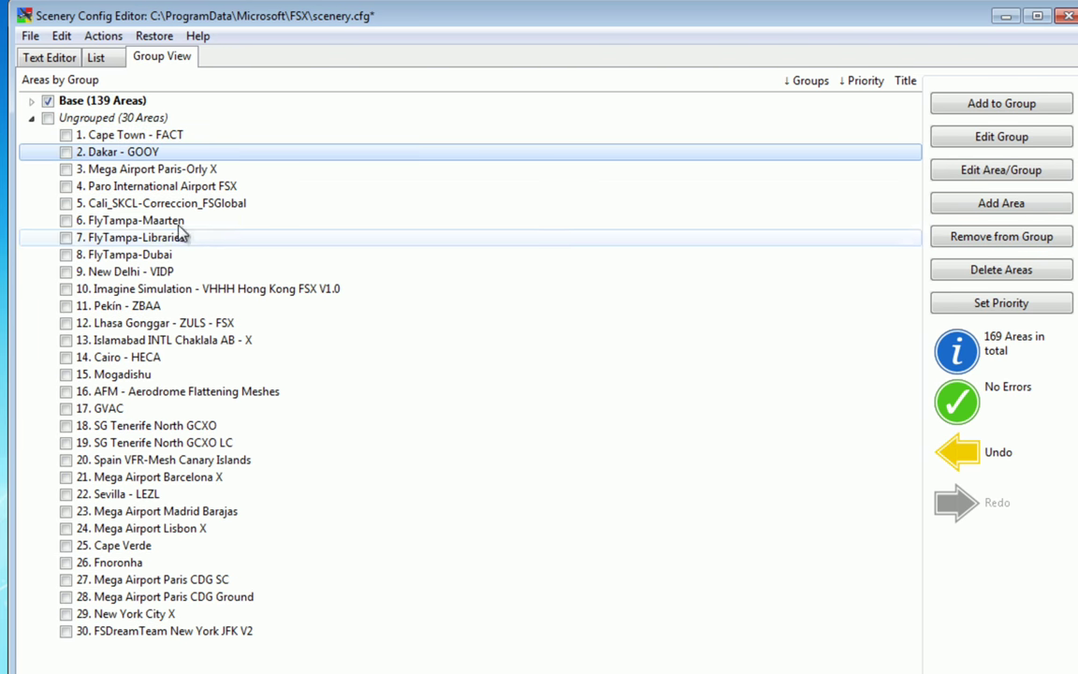
click(83, 357)
click(65, 357)
click(108, 271)
click(65, 271)
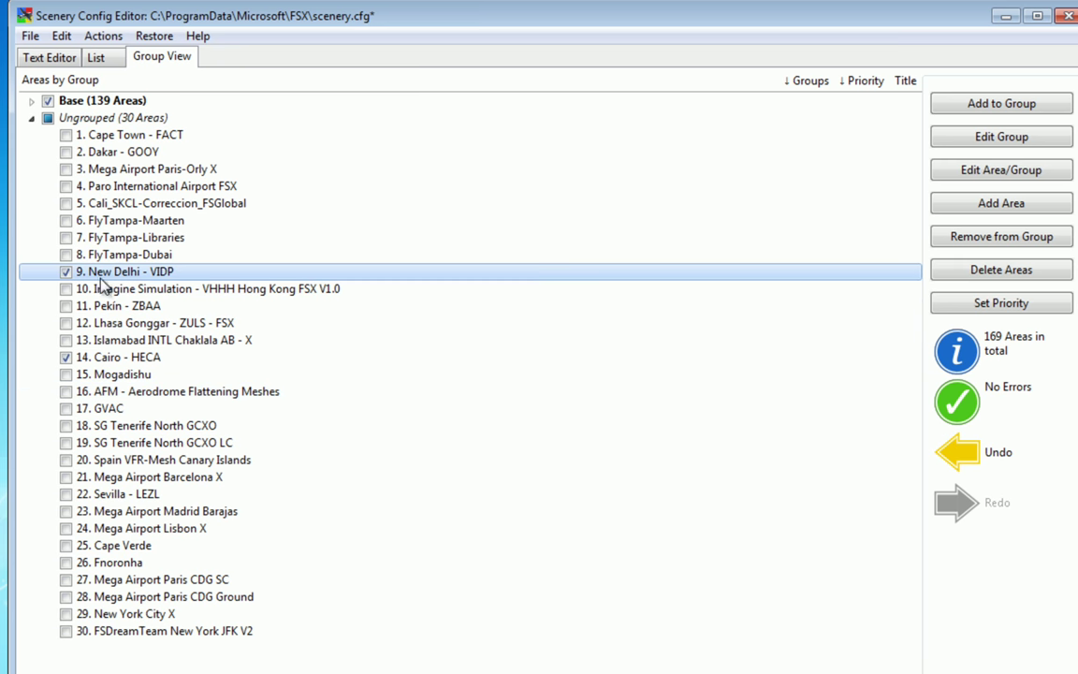
click(65, 271)
click(65, 358)
Step: Add New Delhi - VIDP and Cairo - HECA to a new group named Activos and enable the whole group
click(120, 272)
click(66, 272)
click(66, 272)
ctrl+click(161, 361)
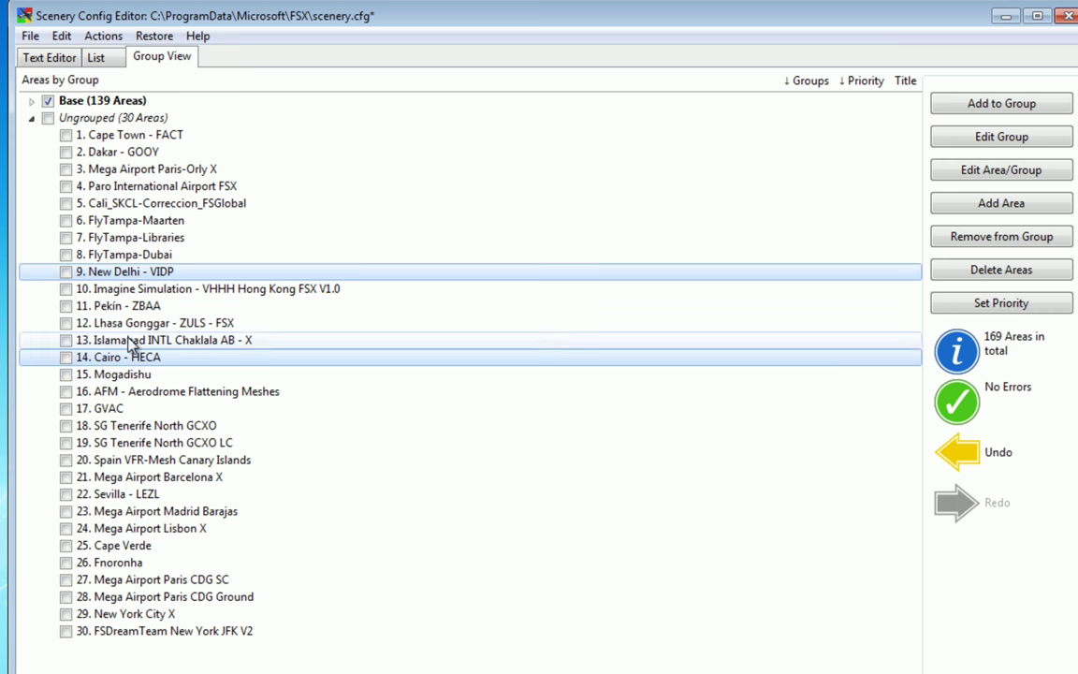
click(991, 105)
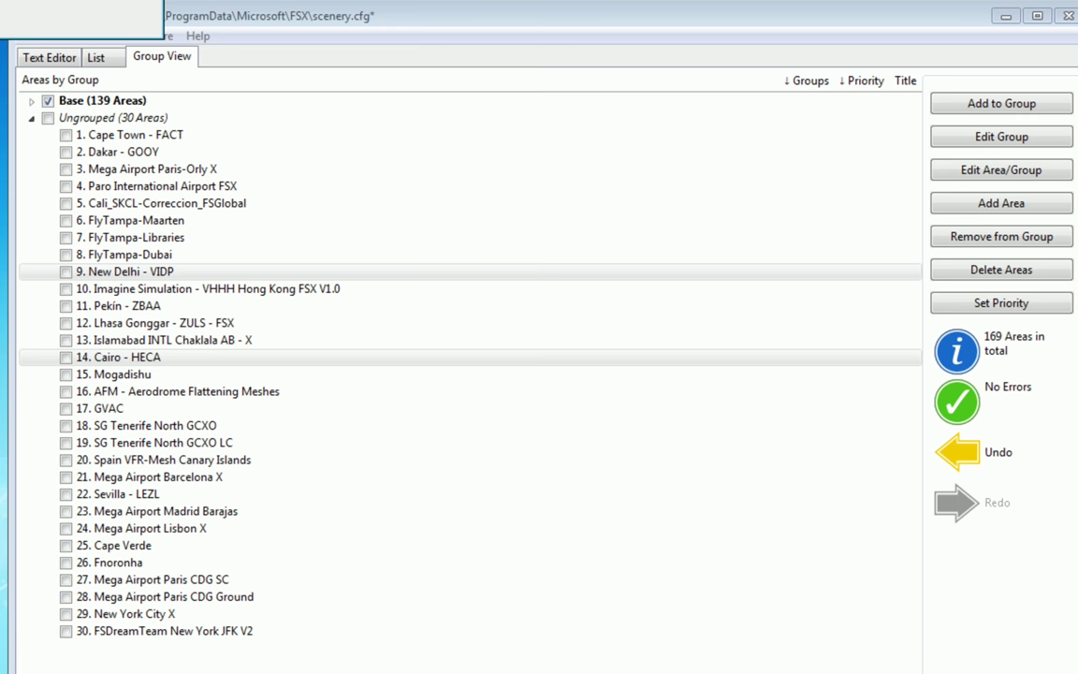
text(rwetwtw)
drag(333, 346, 215, 342)
key(BackSpace)
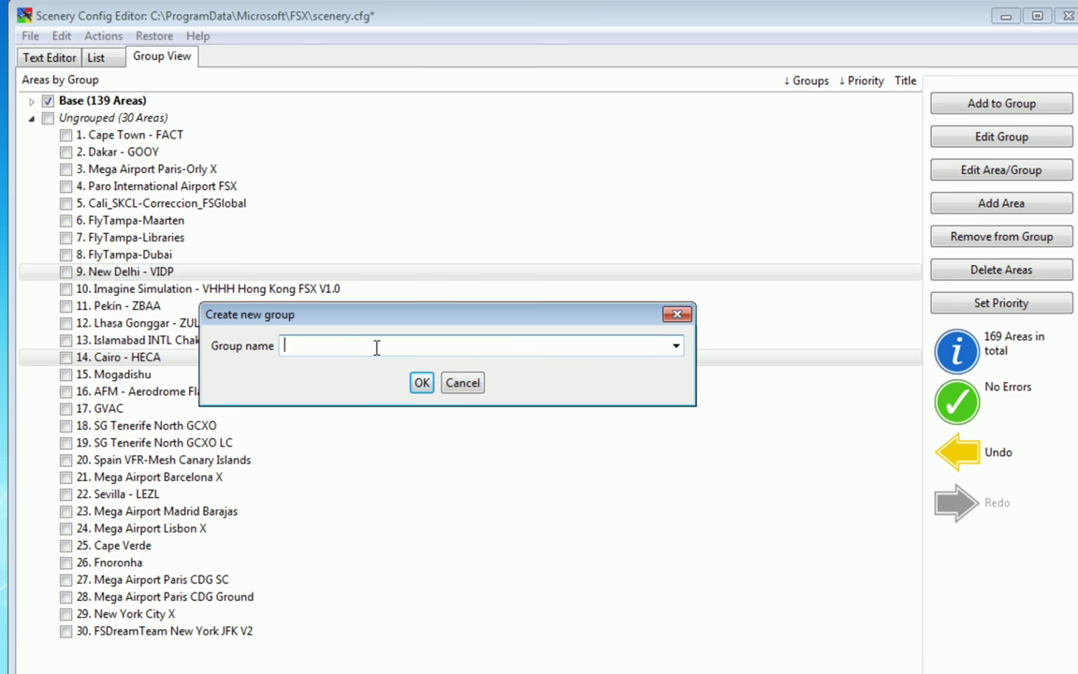
click(675, 349)
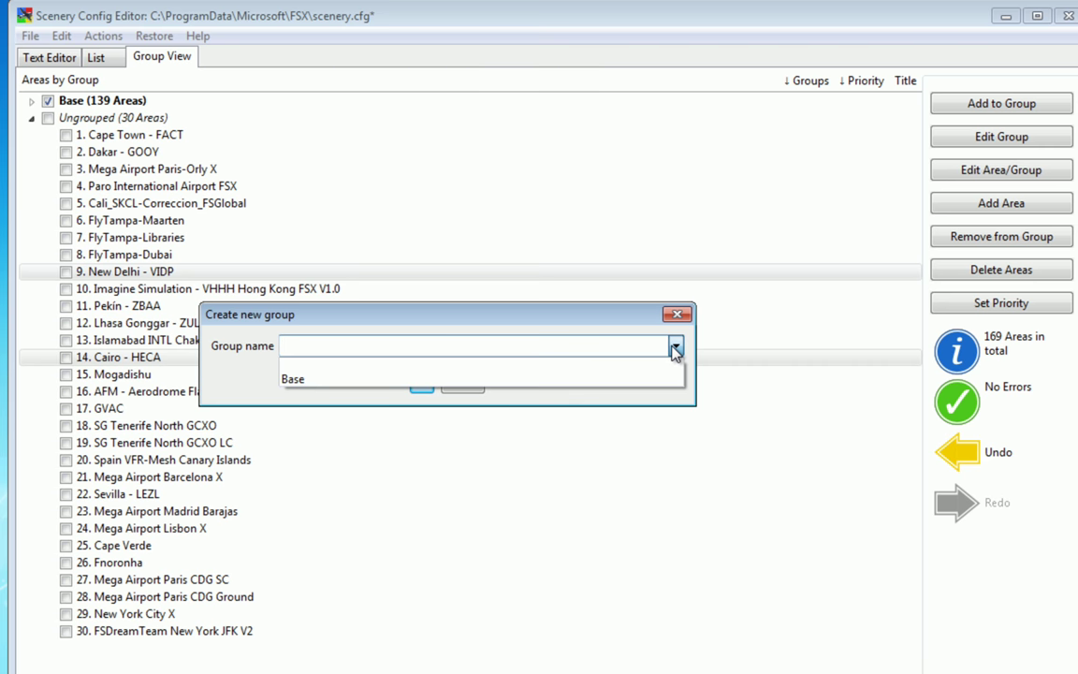
click(397, 370)
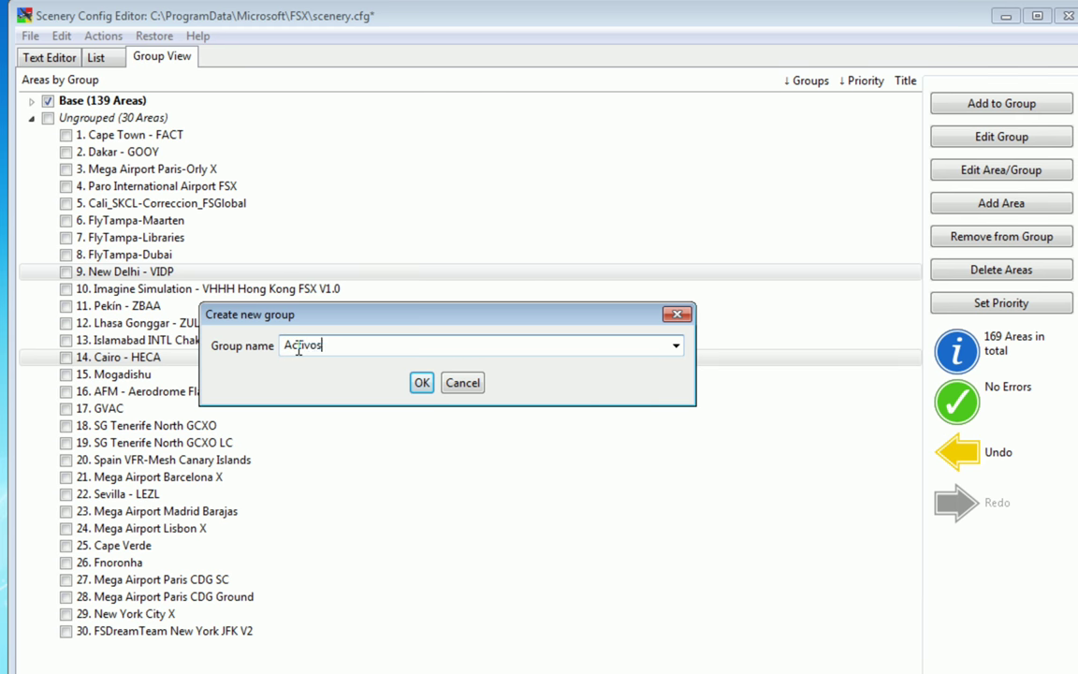
key(Return)
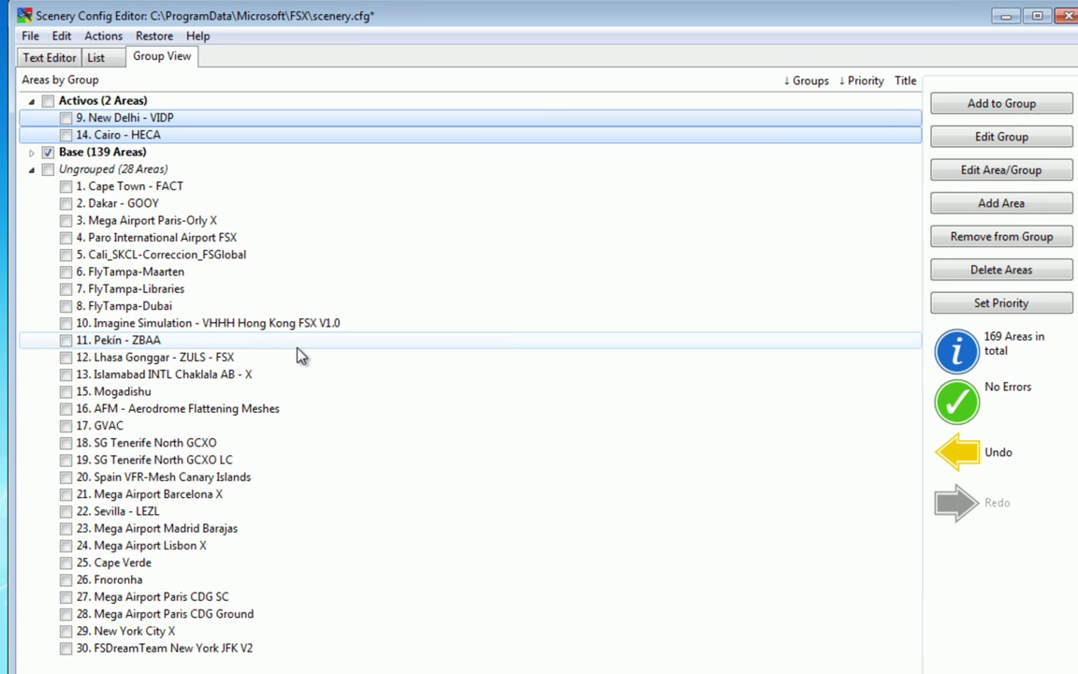
click(49, 101)
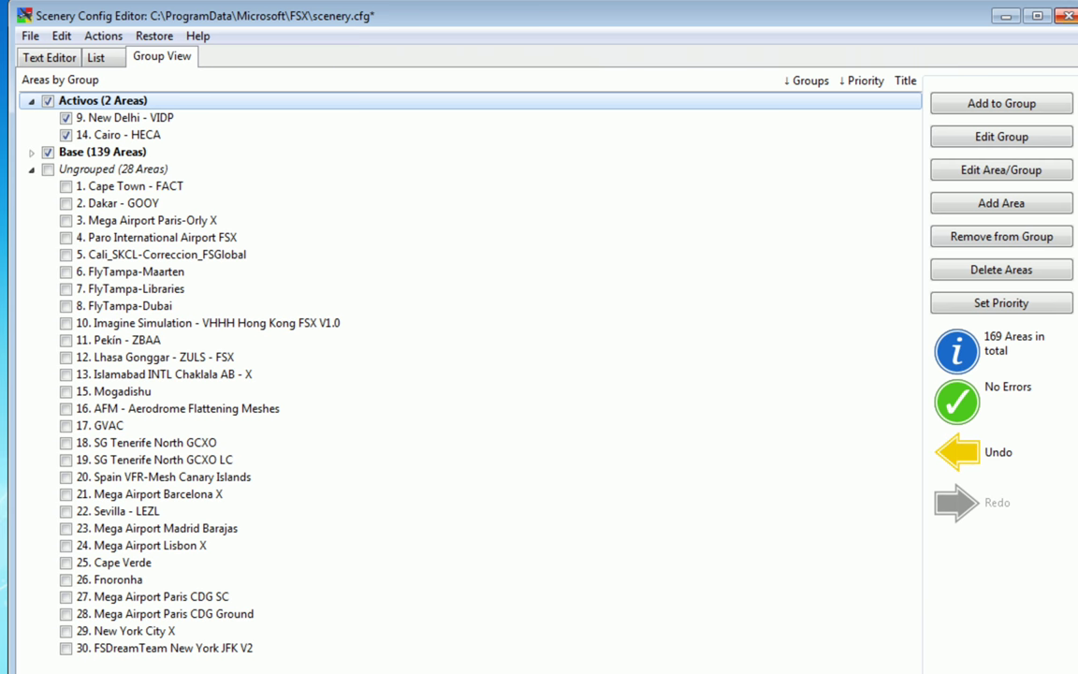
click(1067, 16)
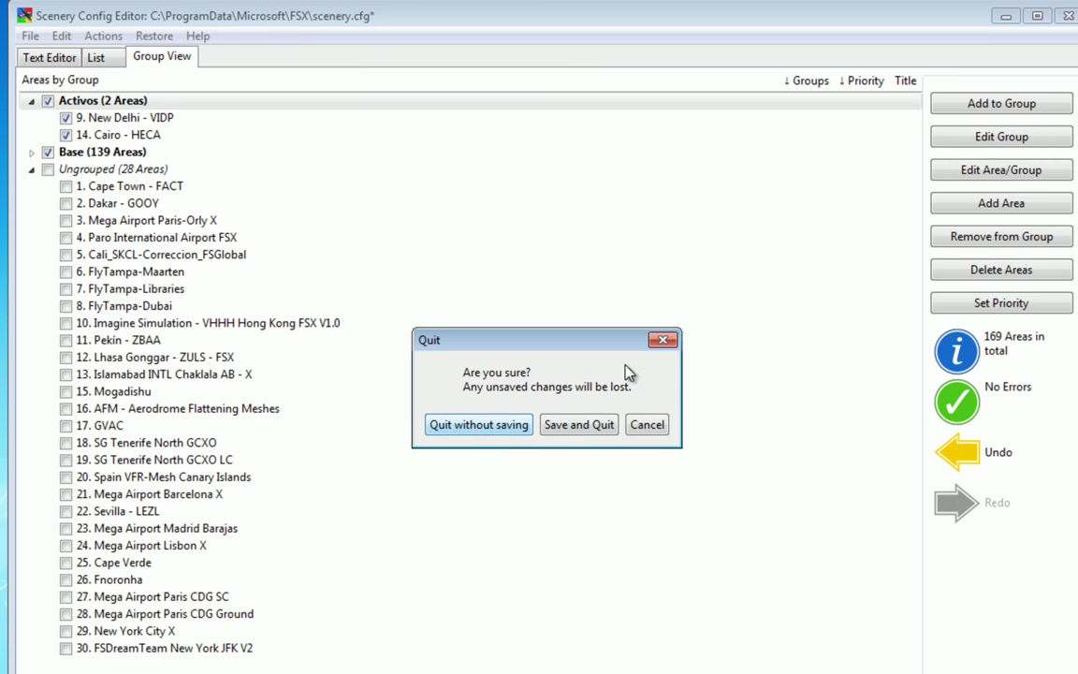
click(662, 340)
click(29, 35)
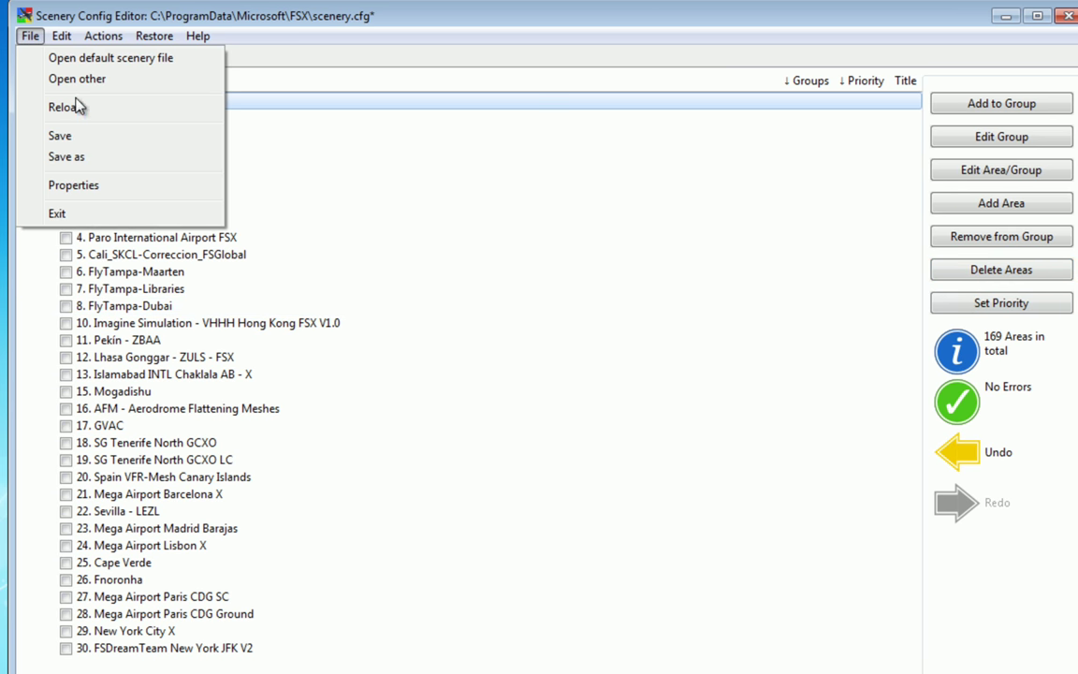
click(252, 27)
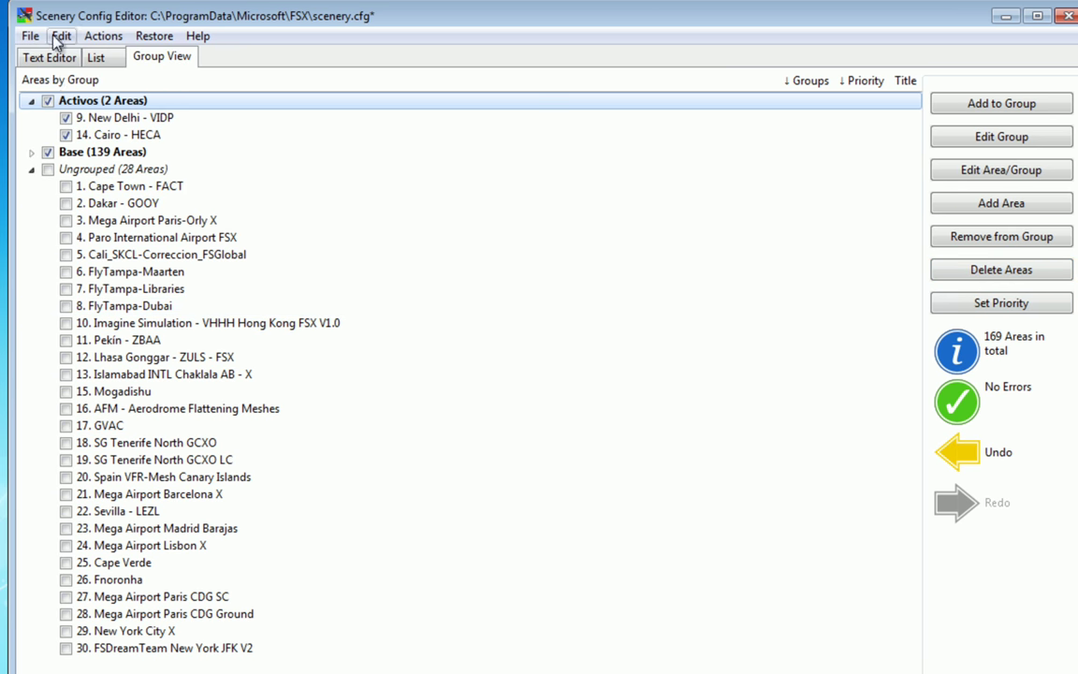